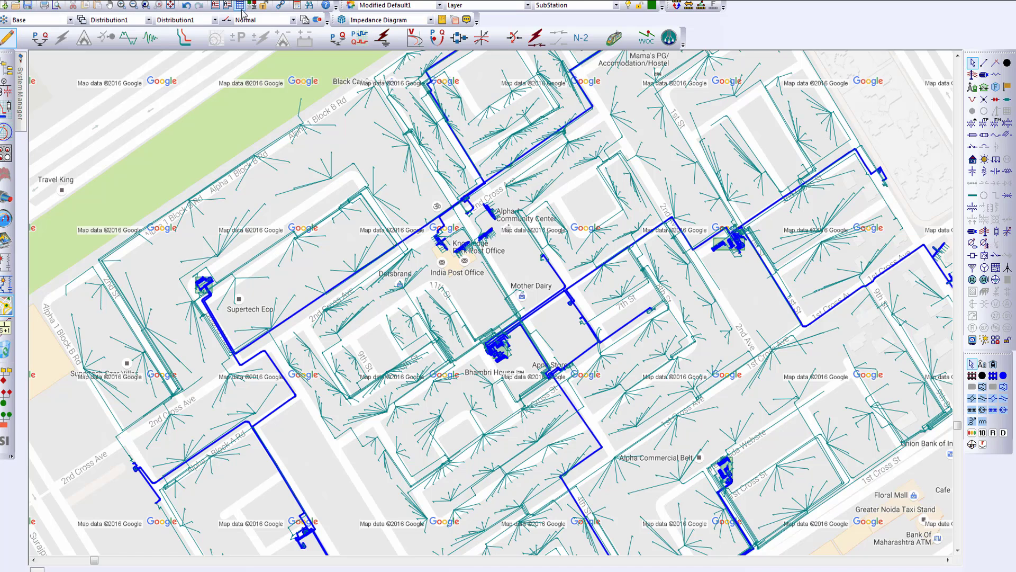
Step: Select the Zoom In tool for the Distribution1 map view
click(122, 6)
Step: Zoom into the substation near Supertech Eco and choose View Feeder Diagram on its source
click(221, 305)
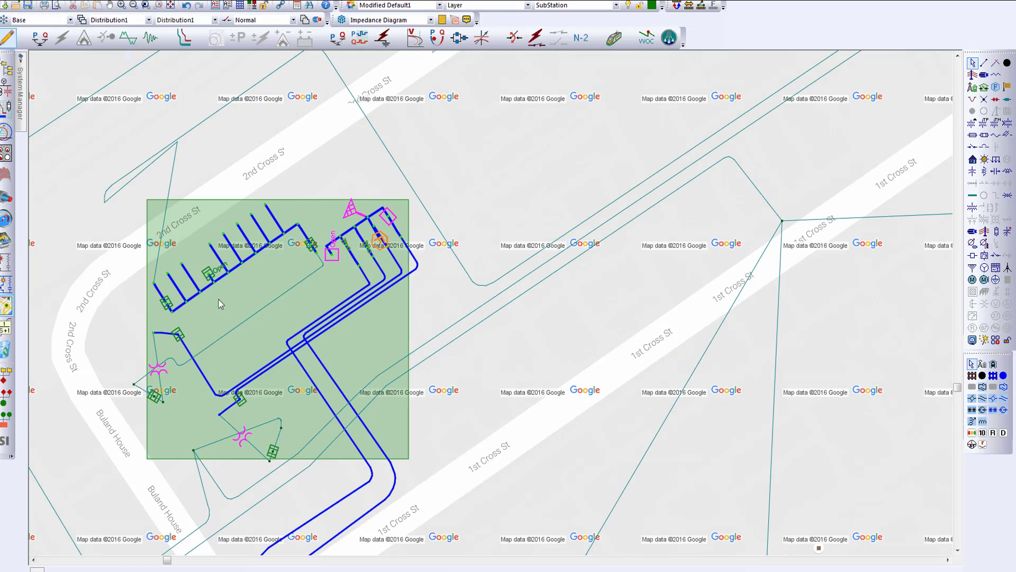
right_click(380, 250)
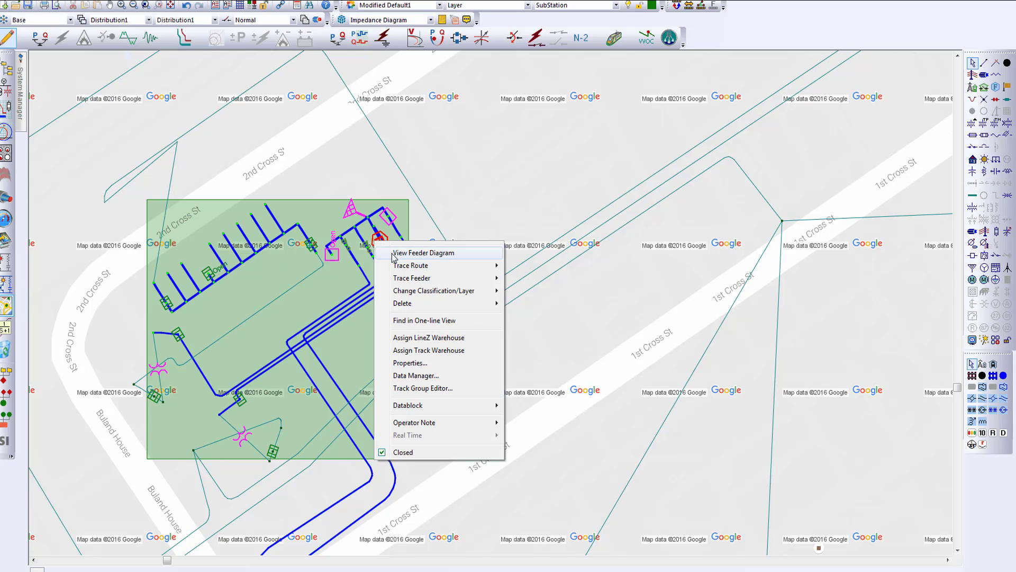
click(395, 253)
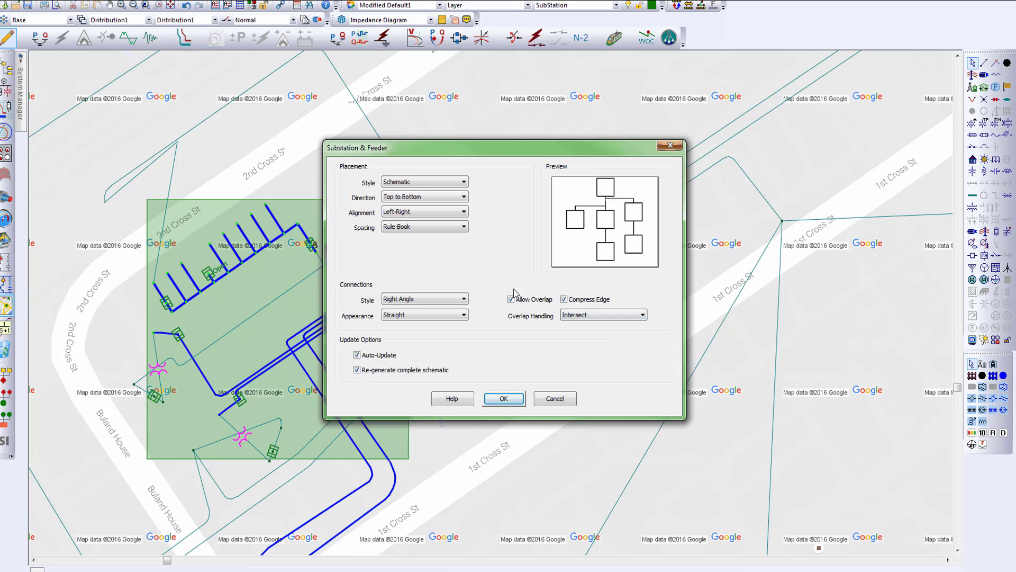
Step: Generate the F-118731567 schematic, browse its buses and loads, then switch the map to unbalanced load flow mode
click(506, 404)
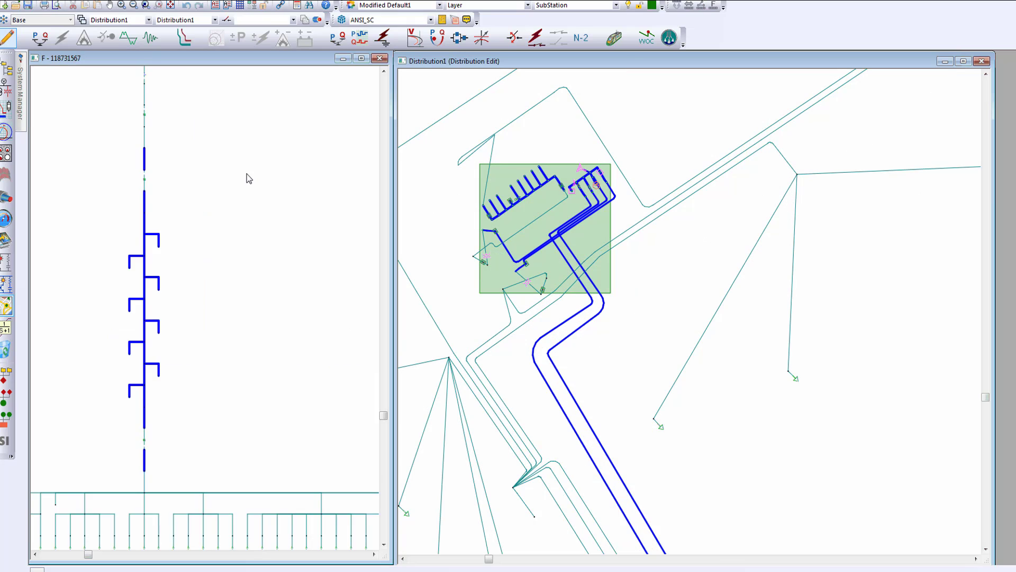
drag(246, 173, 241, 302)
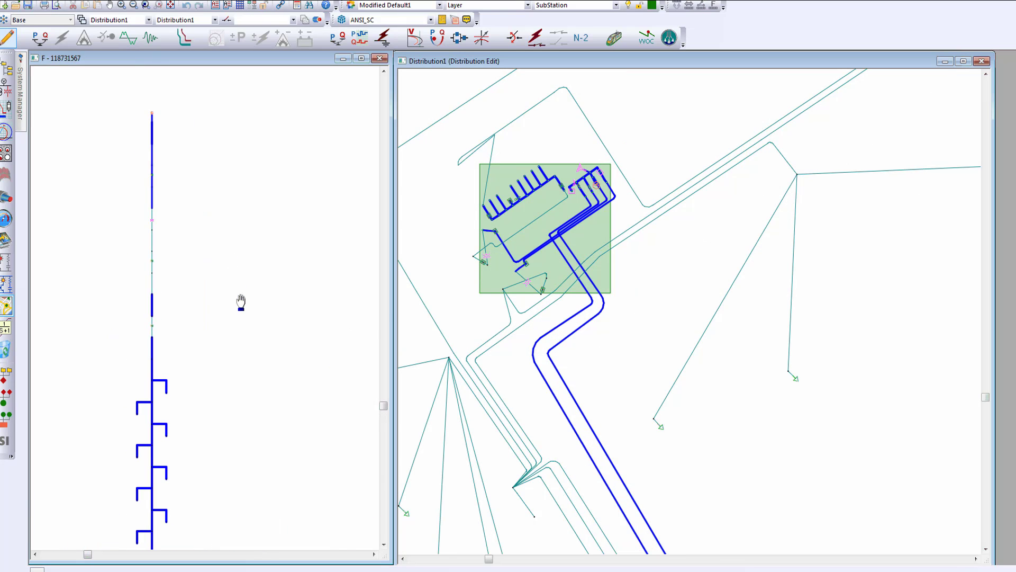
scroll(192, 220, up, 1)
drag(192, 226, 217, 138)
drag(220, 411, 204, 132)
drag(218, 317, 221, 227)
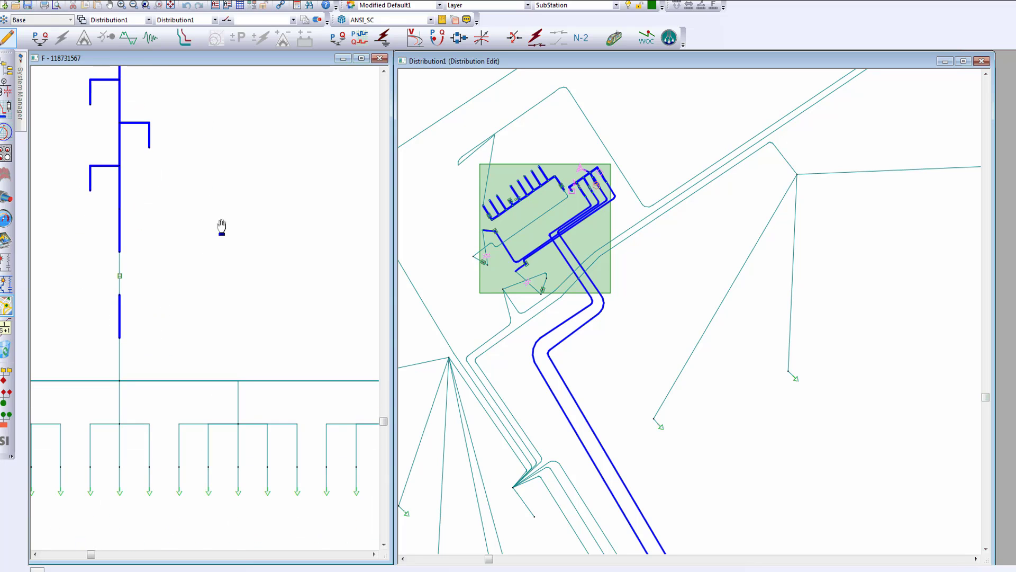
drag(220, 307, 220, 220)
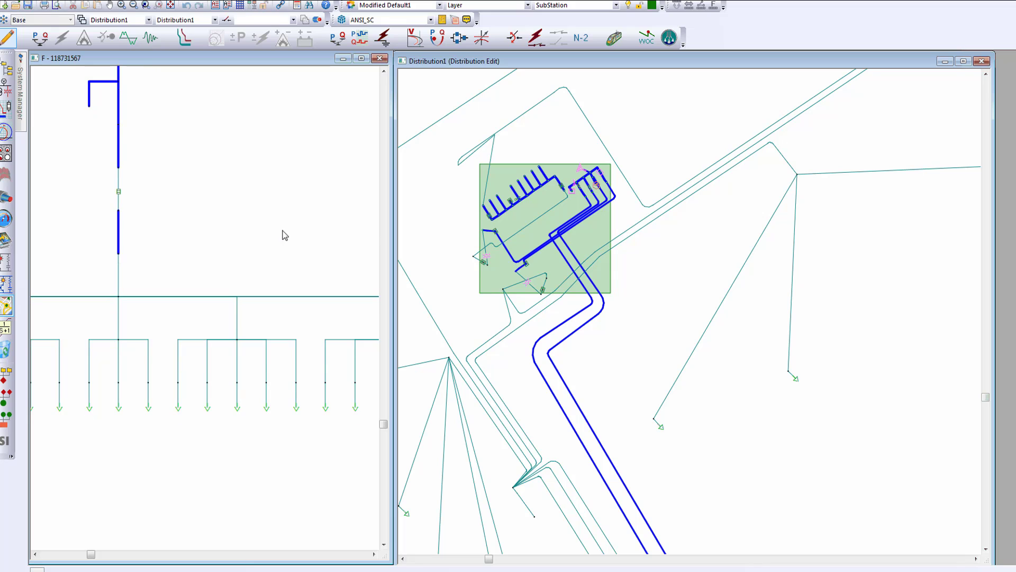
click(658, 281)
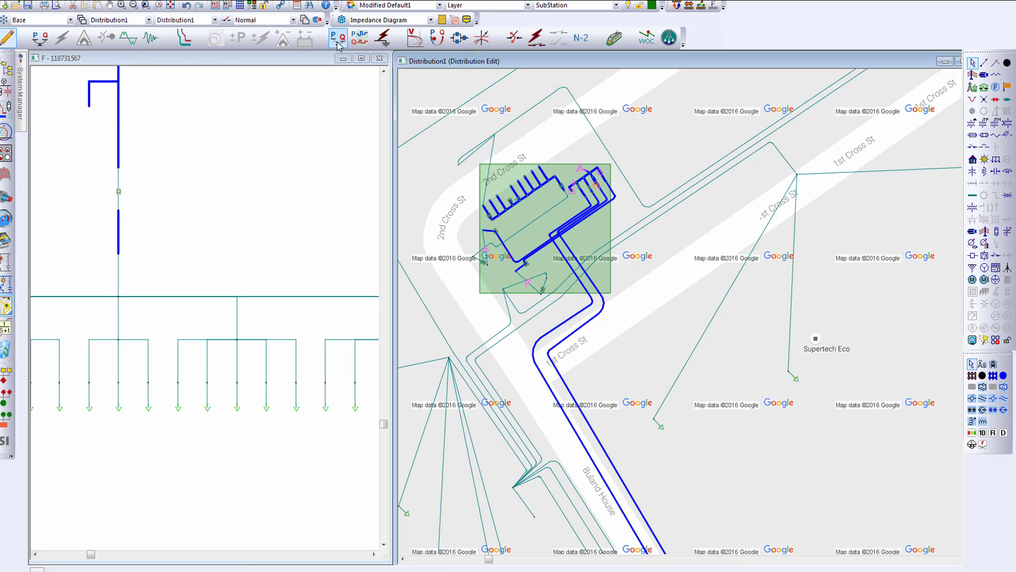
click(337, 42)
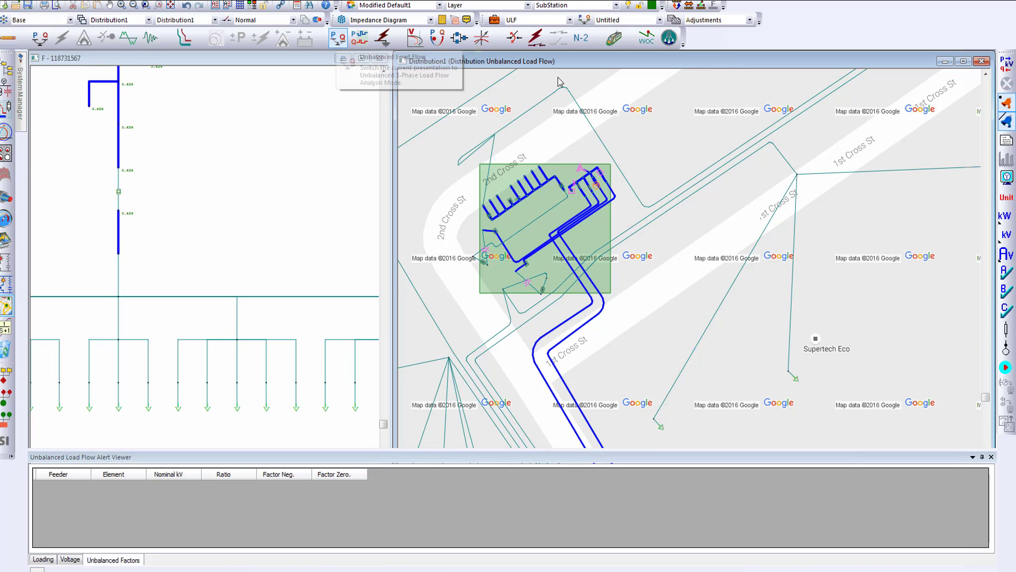
Step: Review the ULF study case's Alert and Feeder tabs and save it to calculate the entire system
click(494, 20)
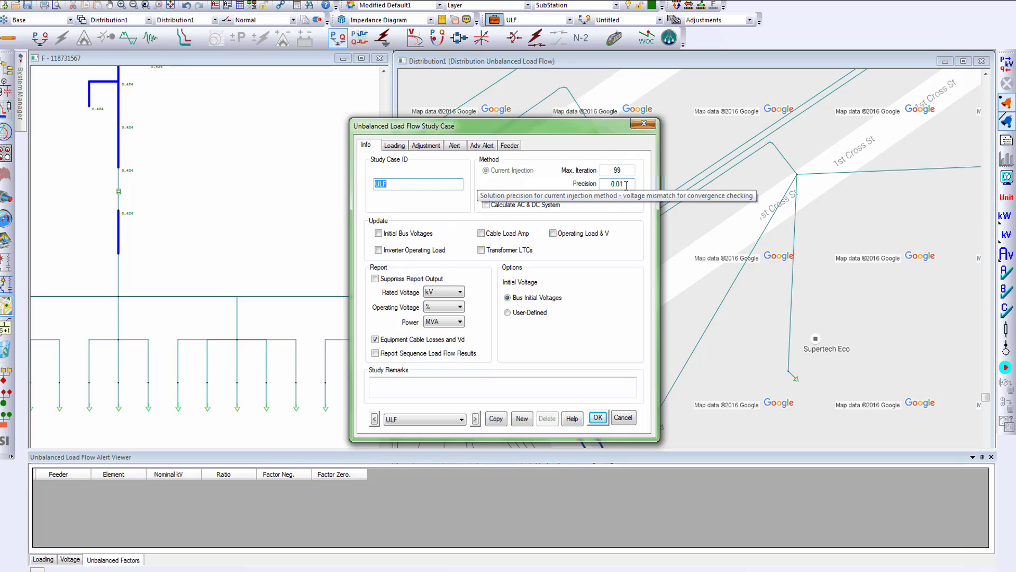
click(455, 145)
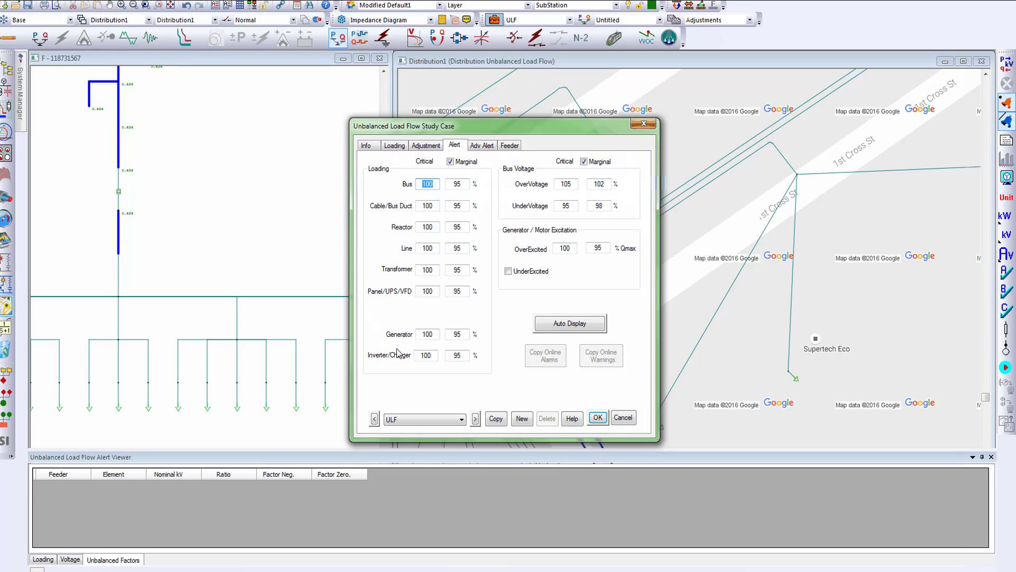
click(509, 145)
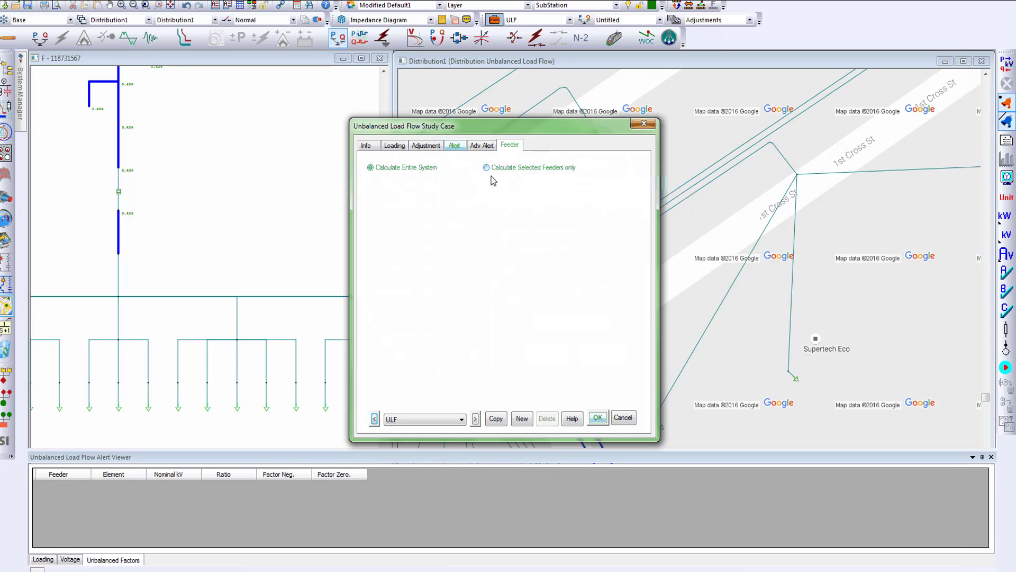
click(486, 167)
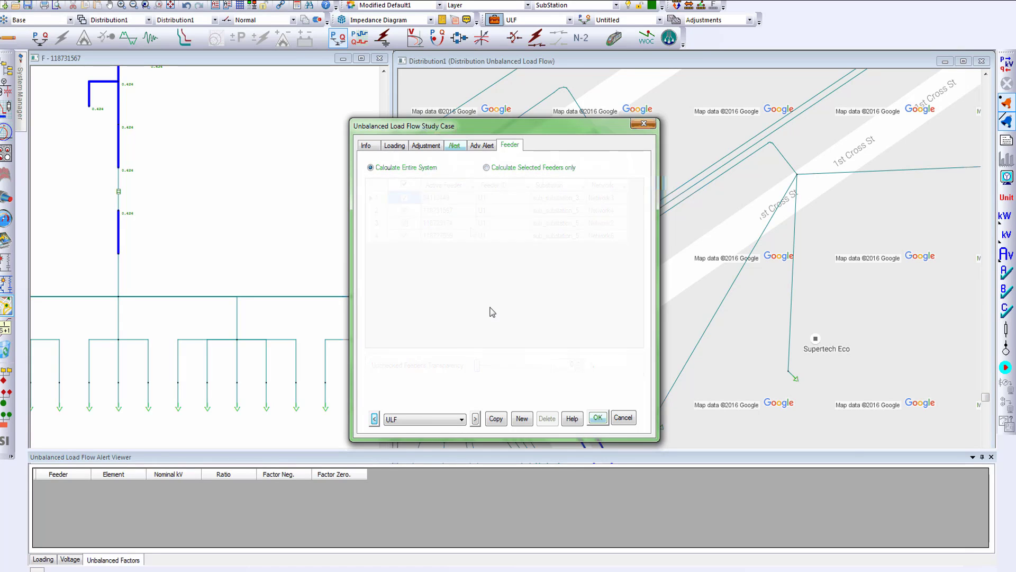
click(597, 418)
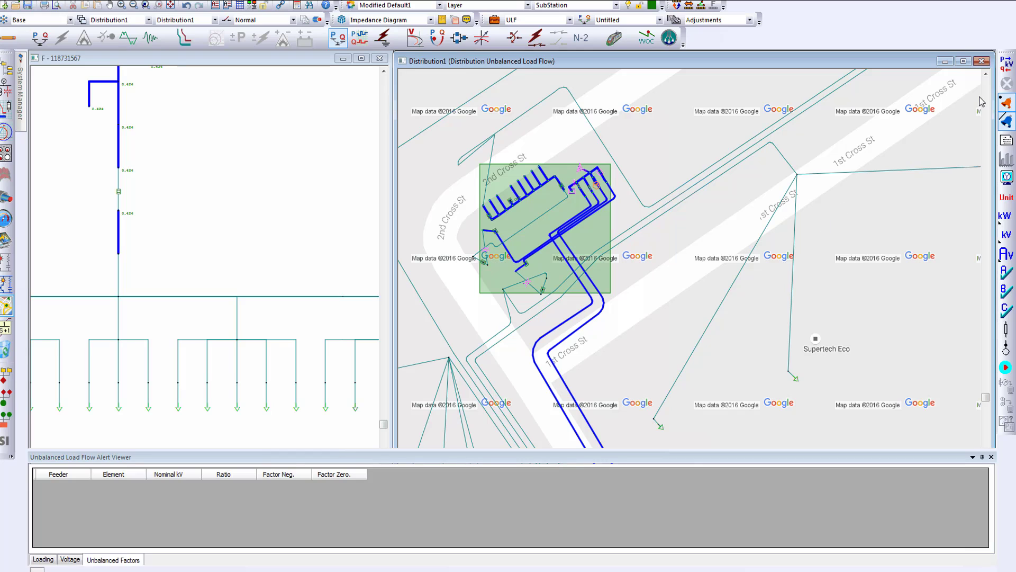
Step: Run the unbalanced load flow and view the bus and six load branch results
click(1006, 65)
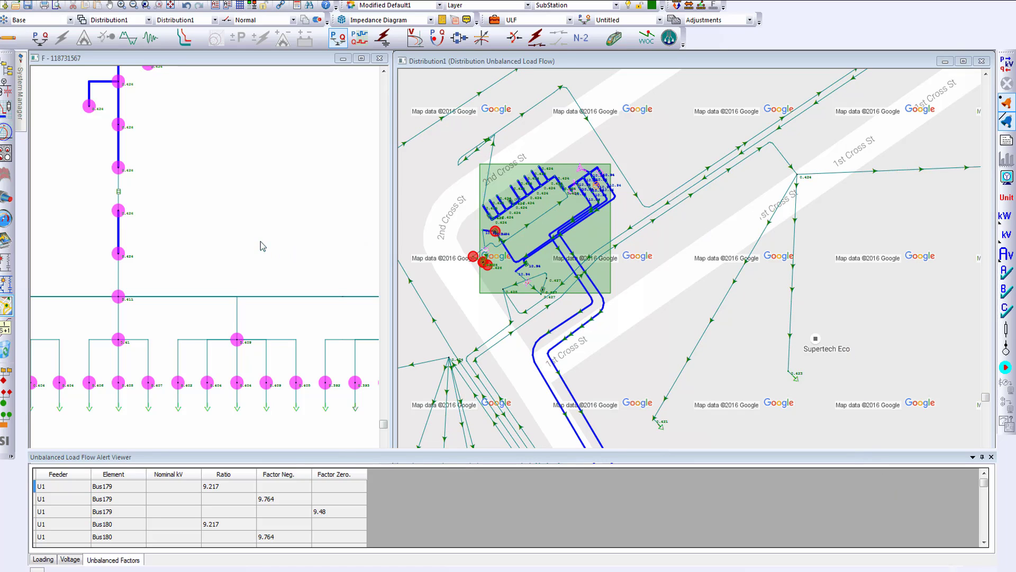
scroll(234, 271, up, 2)
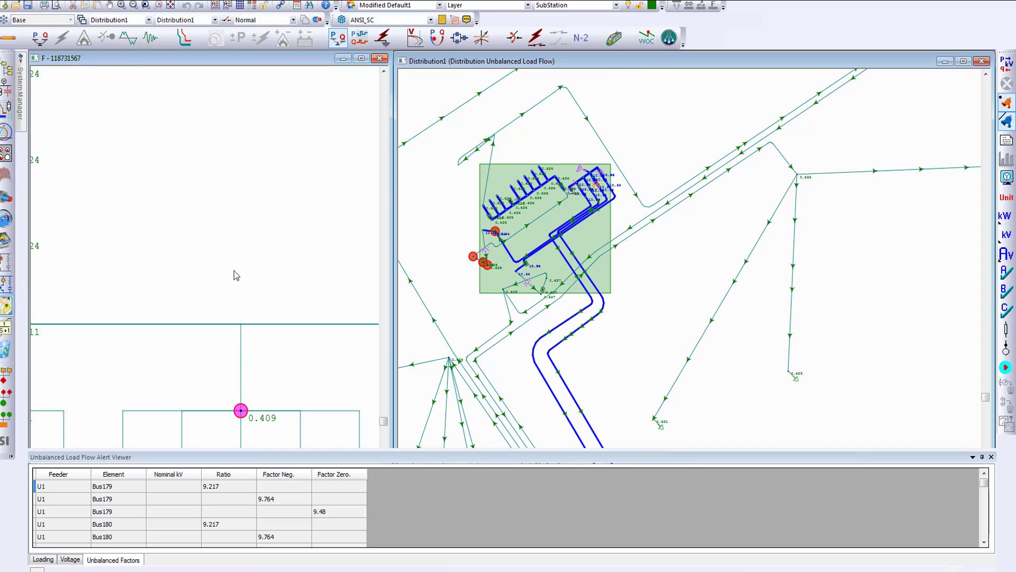
drag(234, 271, 206, 102)
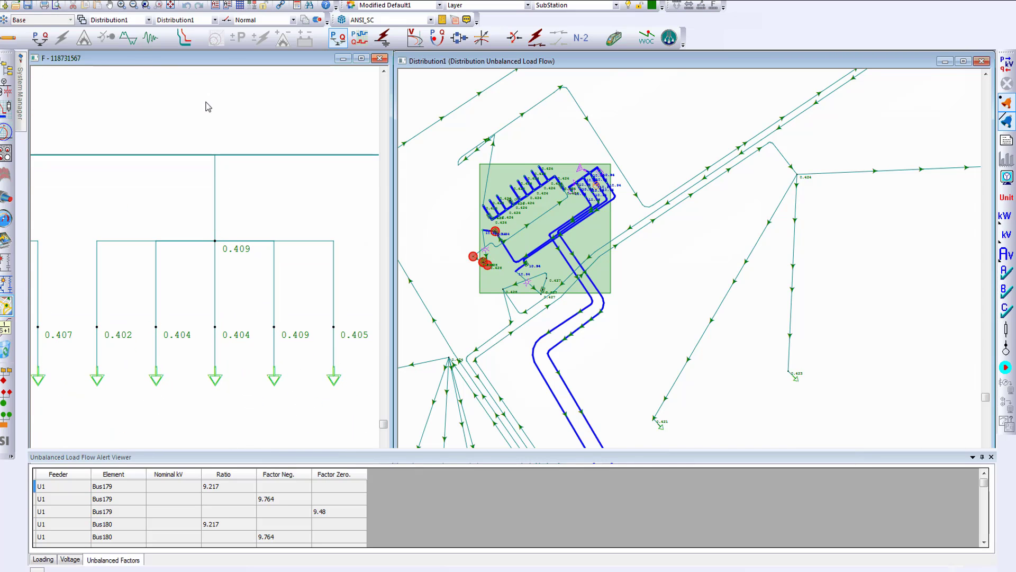
click(653, 303)
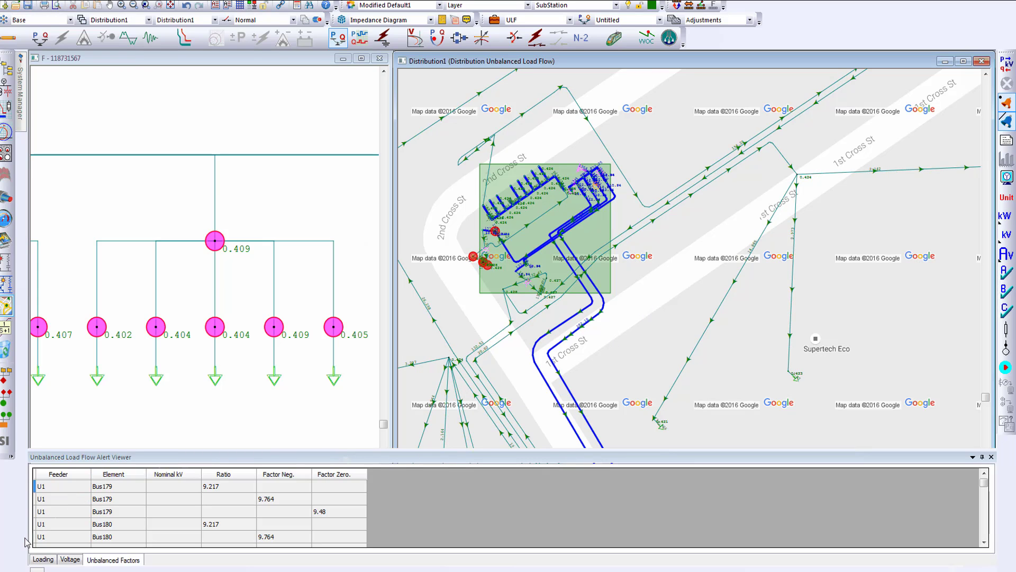
Step: Review the Loading, Voltage and Unbalanced Factors alert lists
click(43, 560)
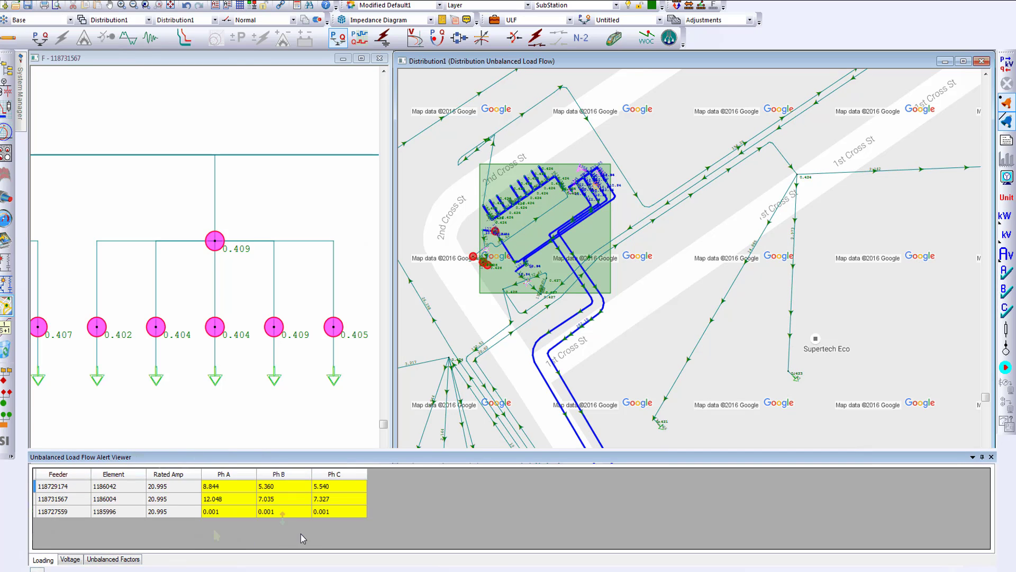
click(71, 559)
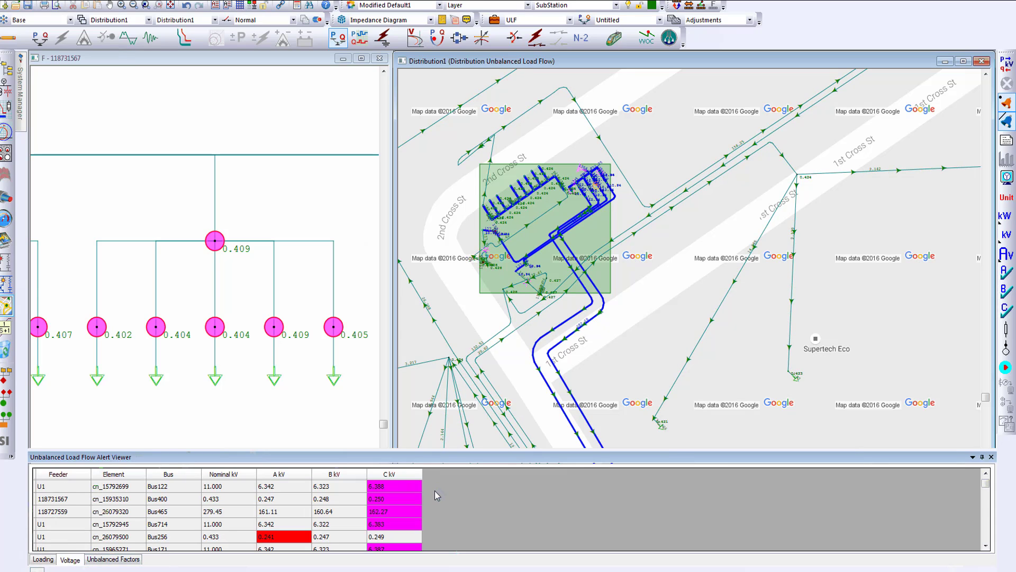
click(108, 560)
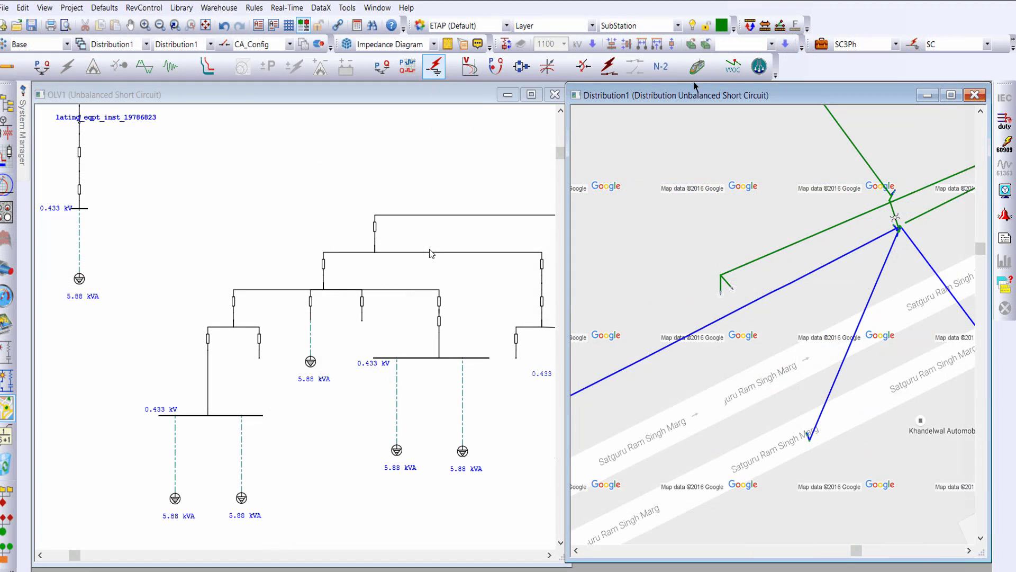
Step: In the unbalanced short circuit study case, sort buses A to Z and filter Active to True
click(821, 44)
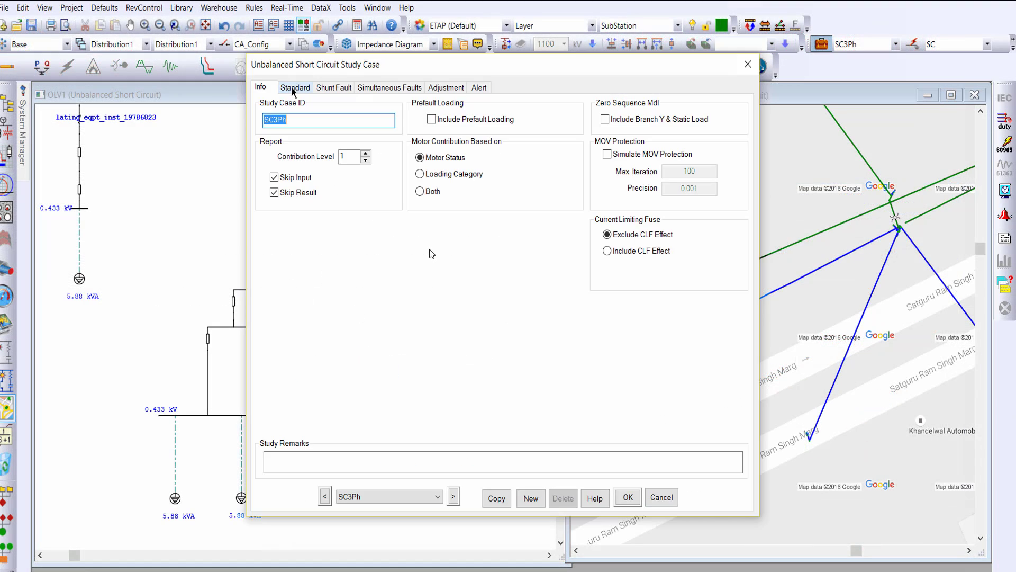
click(294, 88)
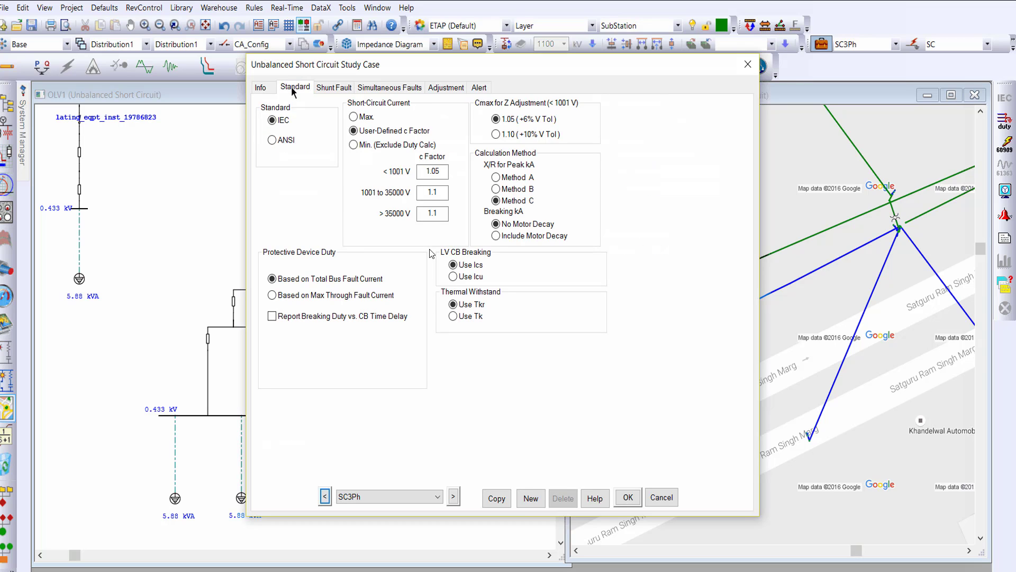
click(334, 88)
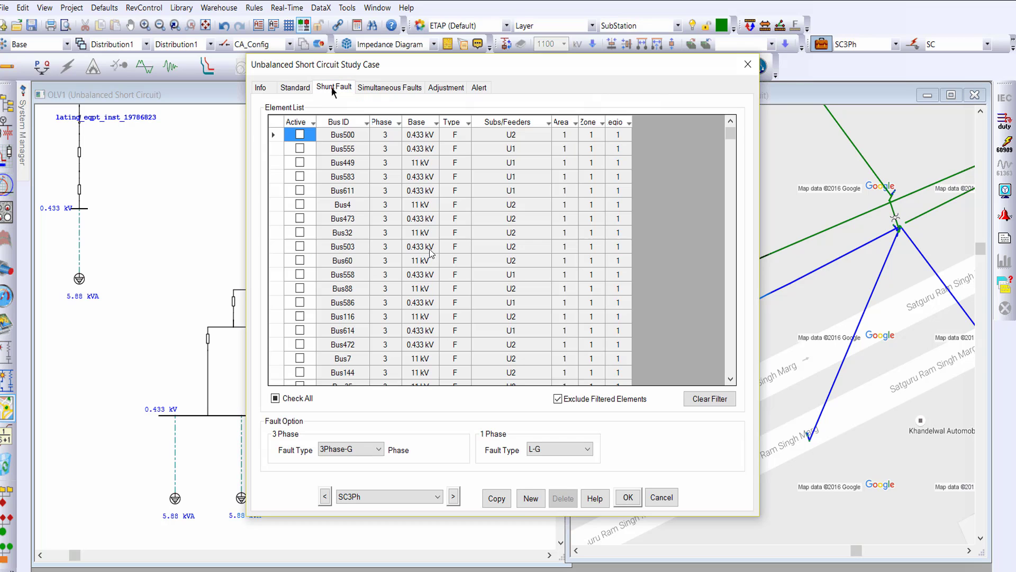
click(366, 122)
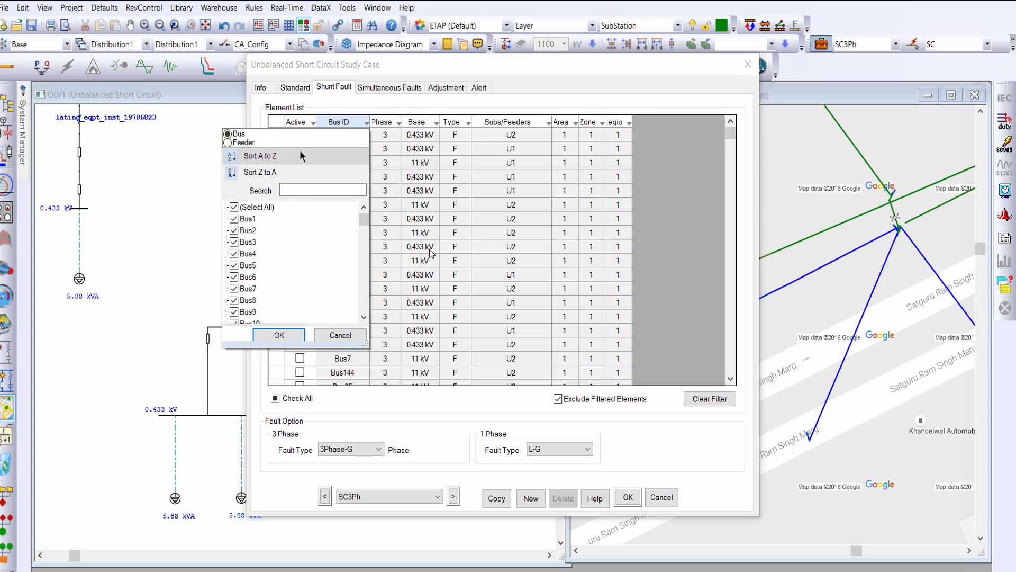
click(295, 155)
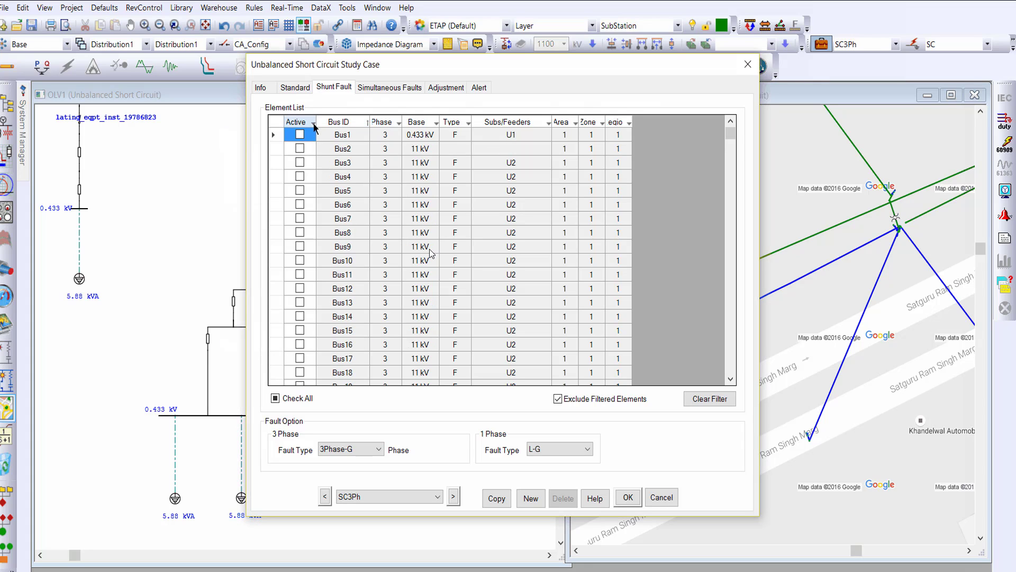
click(312, 123)
click(204, 187)
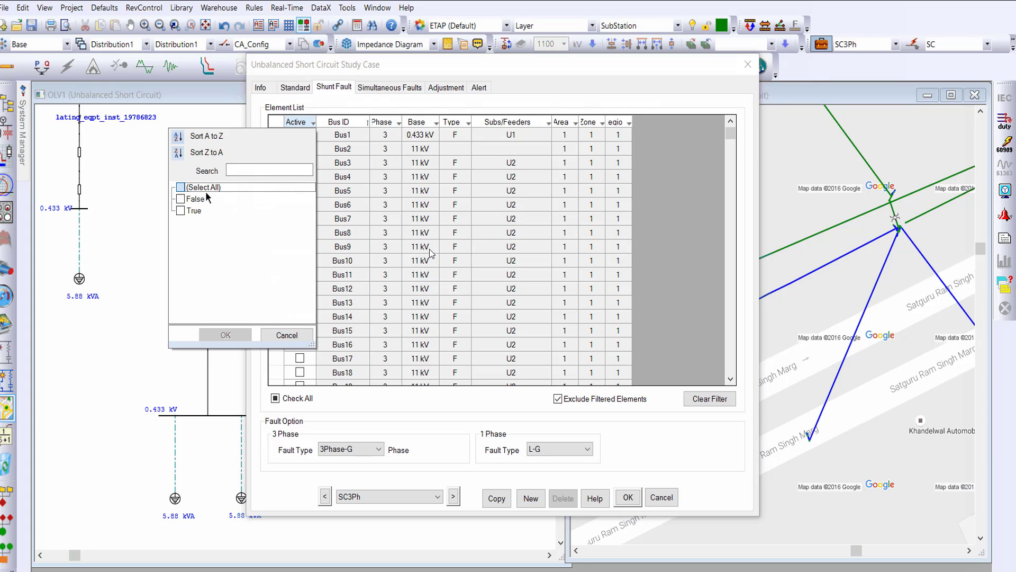
click(183, 212)
click(217, 336)
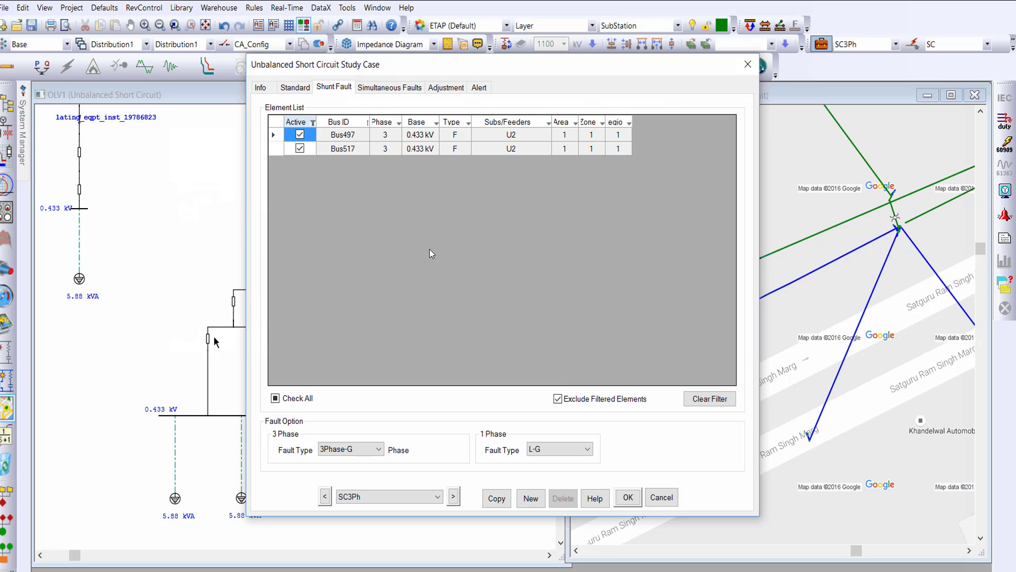
Step: Set Bus500's simultaneous fault to C-G and run the unbalanced short circuit
click(378, 449)
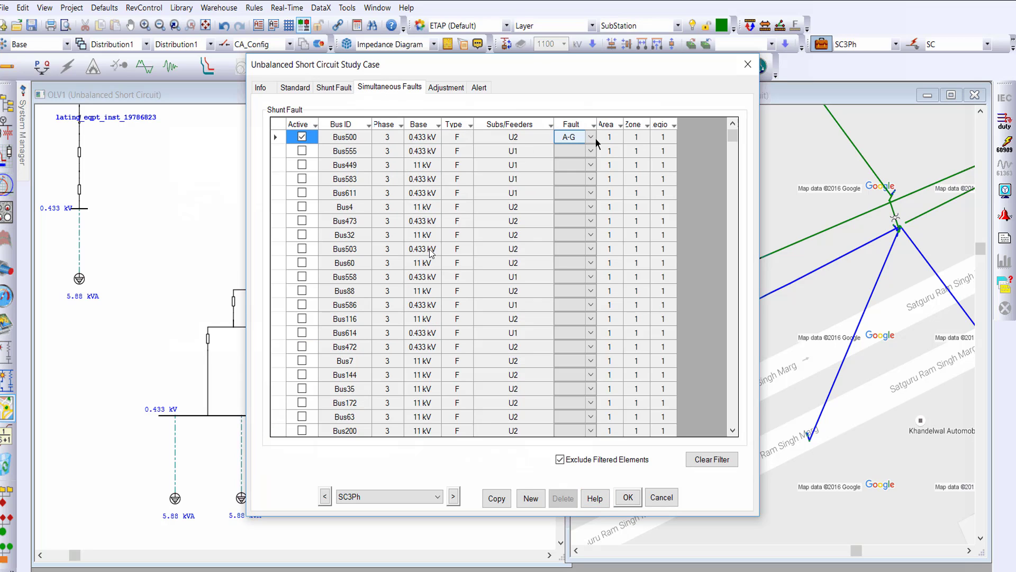
click(590, 136)
click(582, 158)
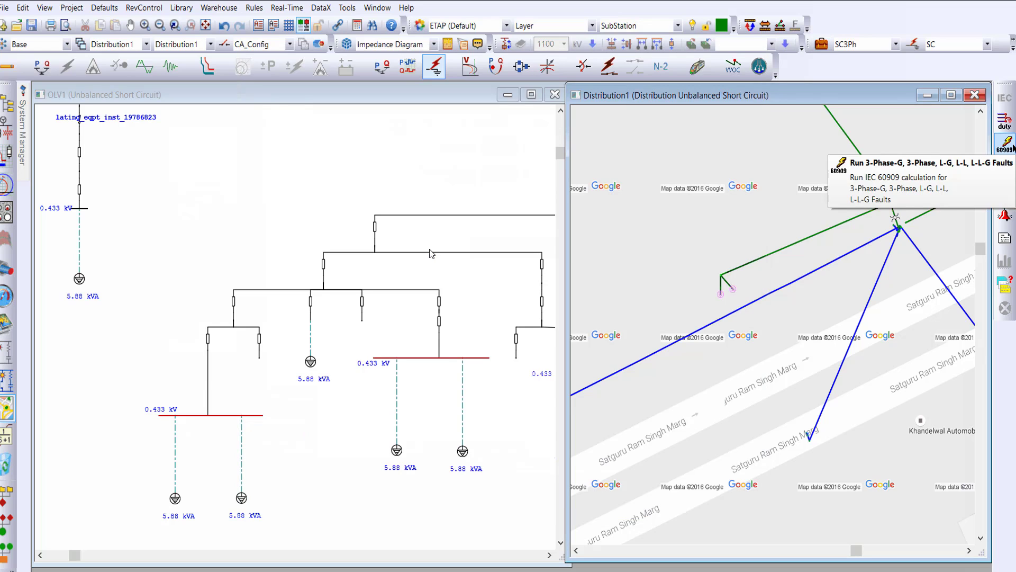
click(1012, 147)
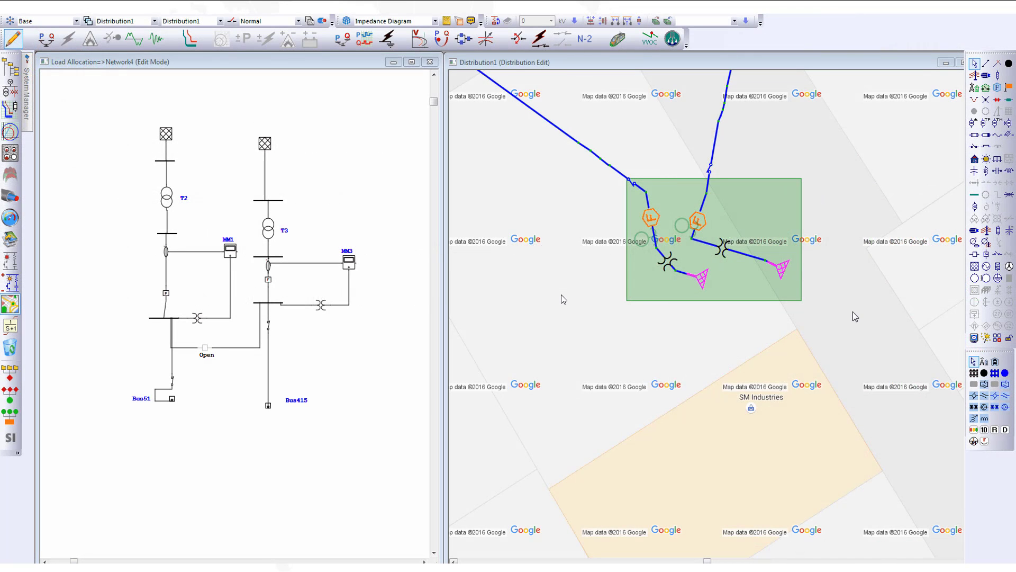
Step: Activate the Load Allocation Network4 window and view meter MM1's Online measurement variables
click(997, 338)
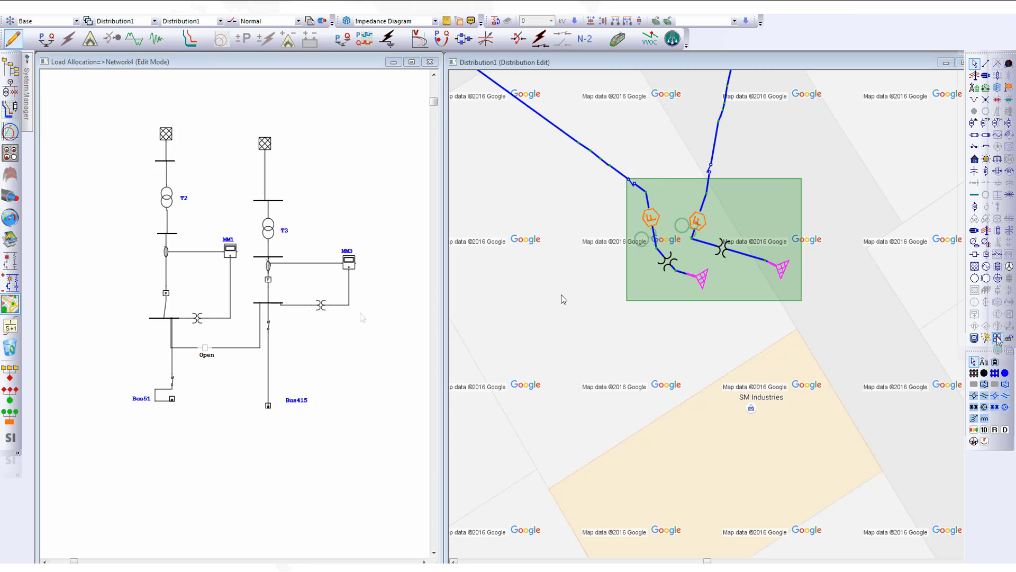
click(317, 315)
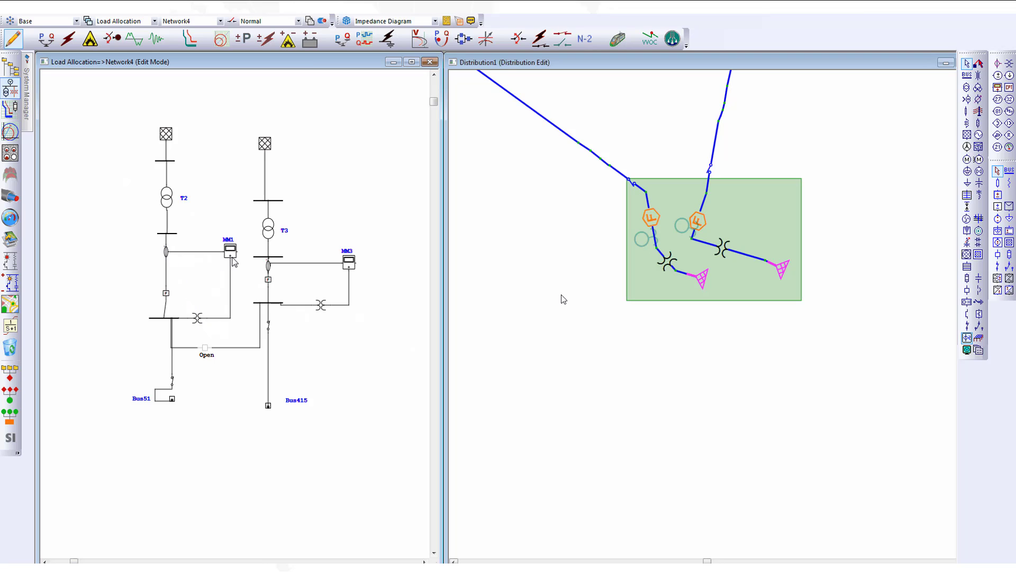
double_click(230, 251)
click(388, 130)
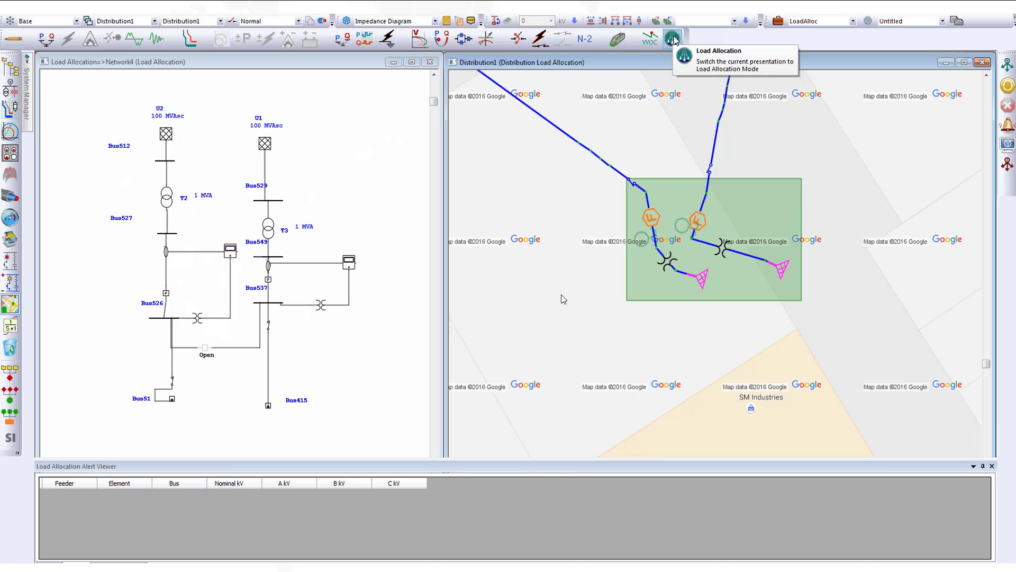
Step: Switch the load allocation study case from Online to External measurement data and confirm it
click(778, 22)
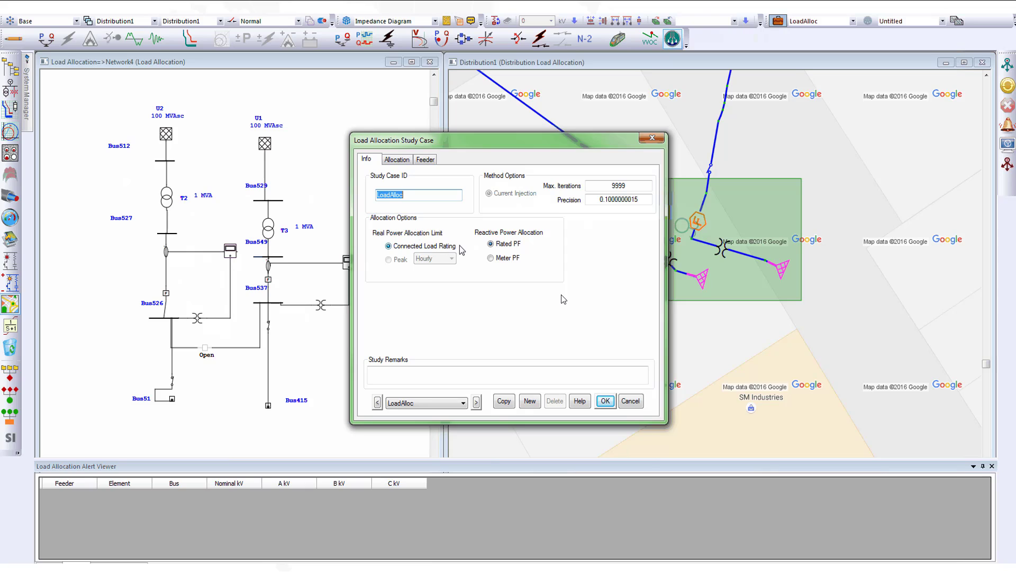
click(397, 159)
click(383, 198)
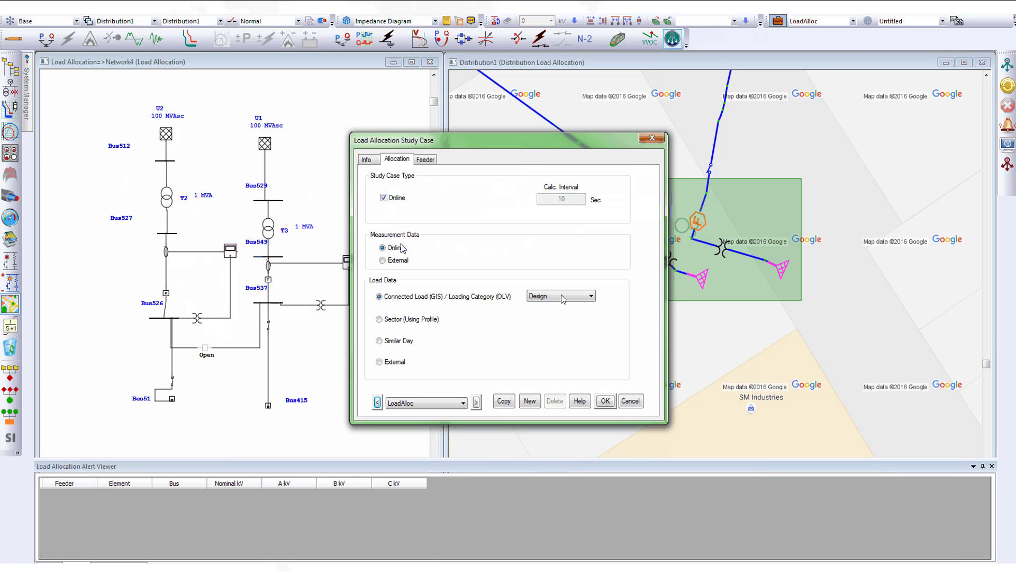
click(385, 199)
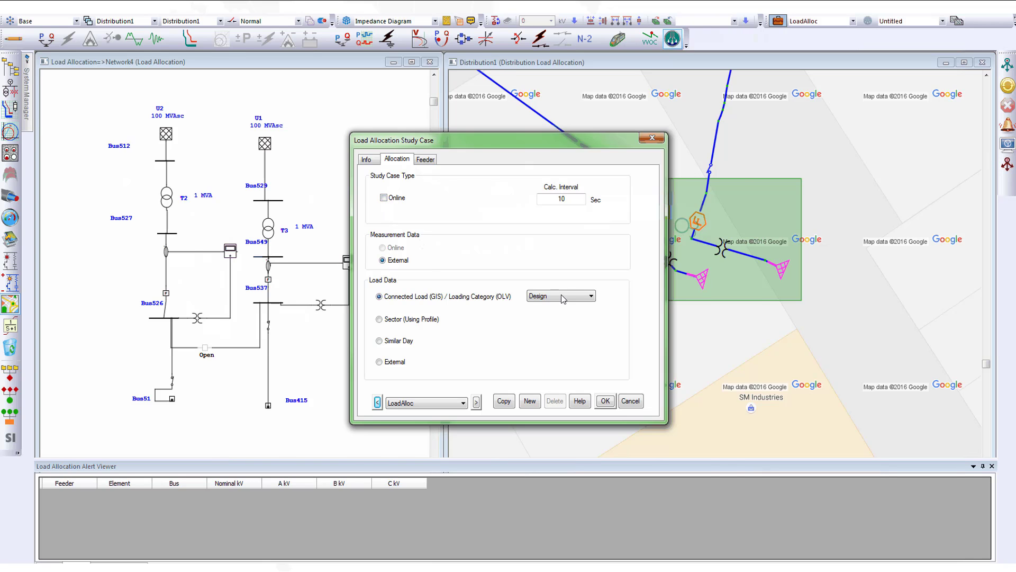
key(alt+Tab)
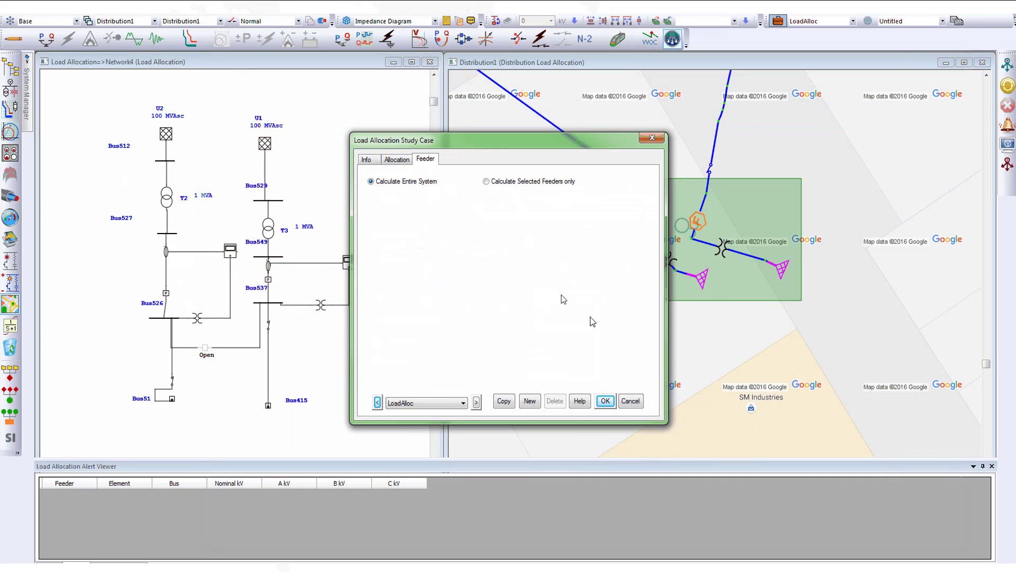
click(605, 401)
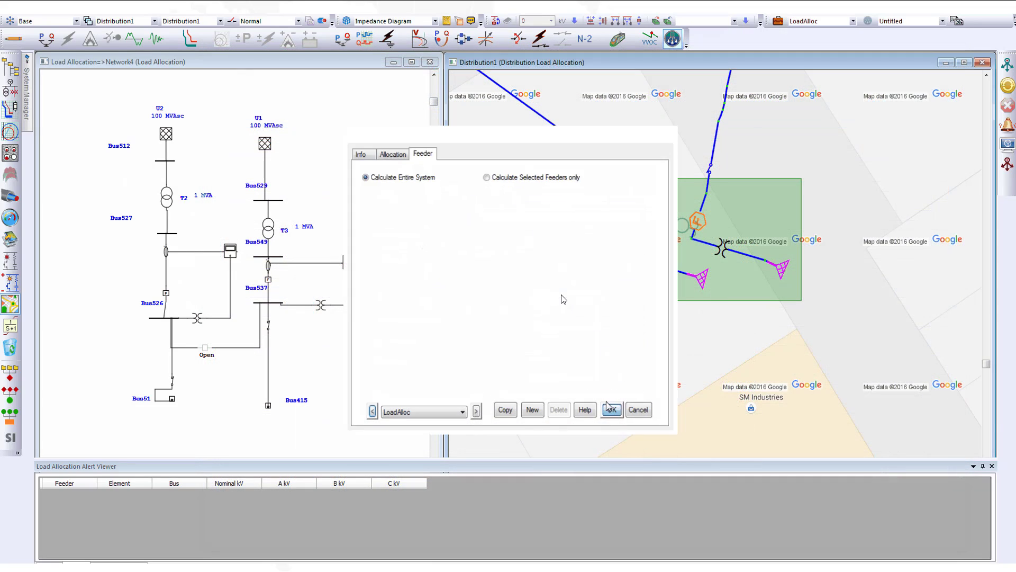
Step: Run the load allocation and display results showing 5.88 kVA loads and CB1 voltage alerts
click(1007, 64)
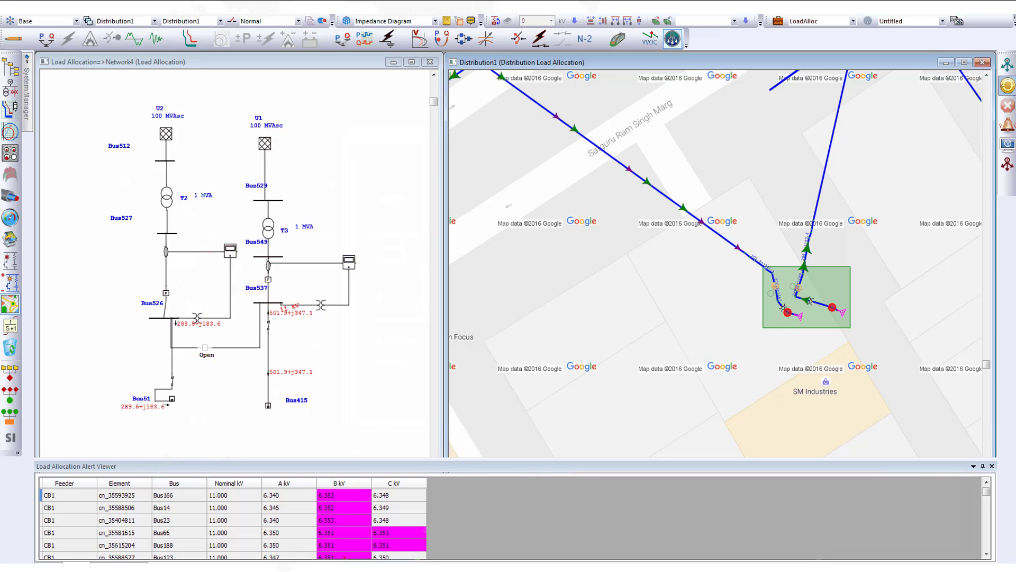
click(1007, 86)
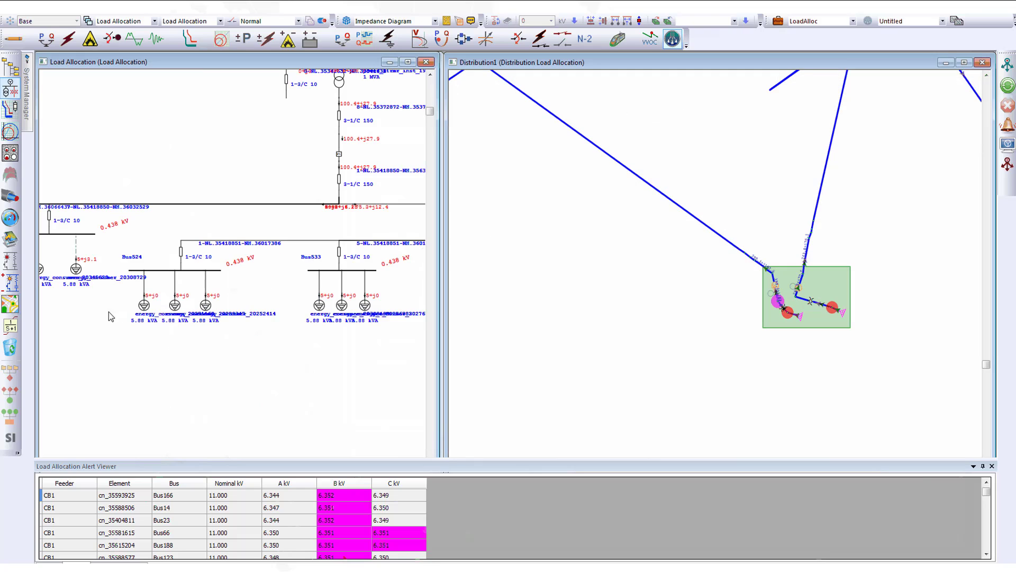
Step: Pan the load allocation diagram to see more of the allocated results
drag(174, 342, 258, 366)
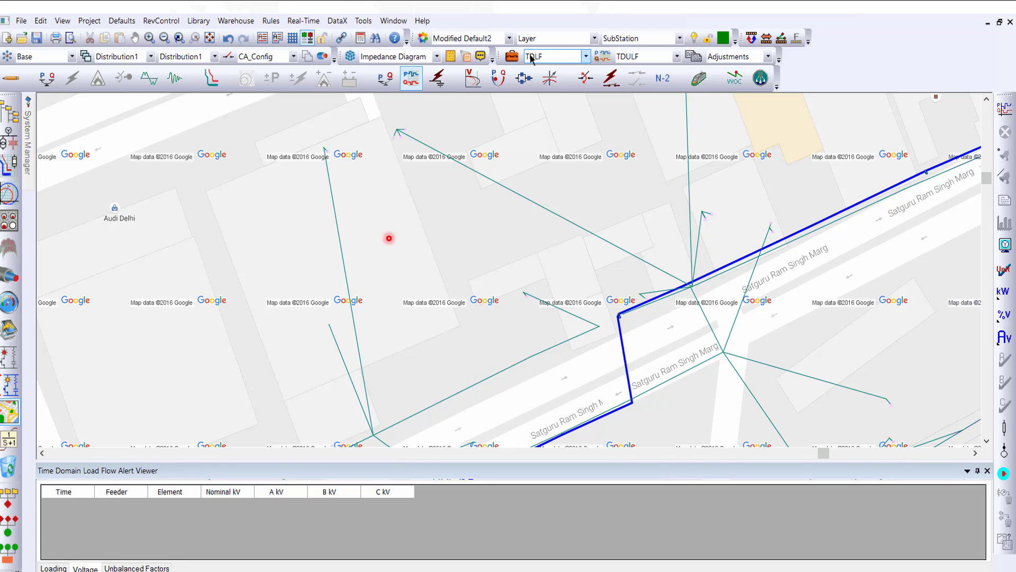
Step: Review the TDLF study case's switching events, Event1 and the CB3 open action, leaving them unchanged
click(520, 58)
click(381, 146)
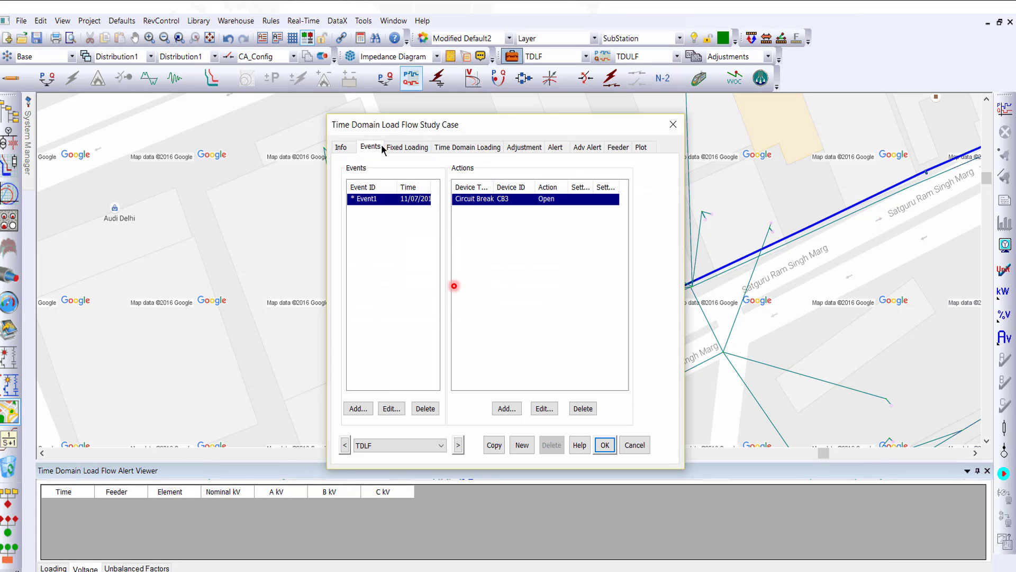
click(392, 408)
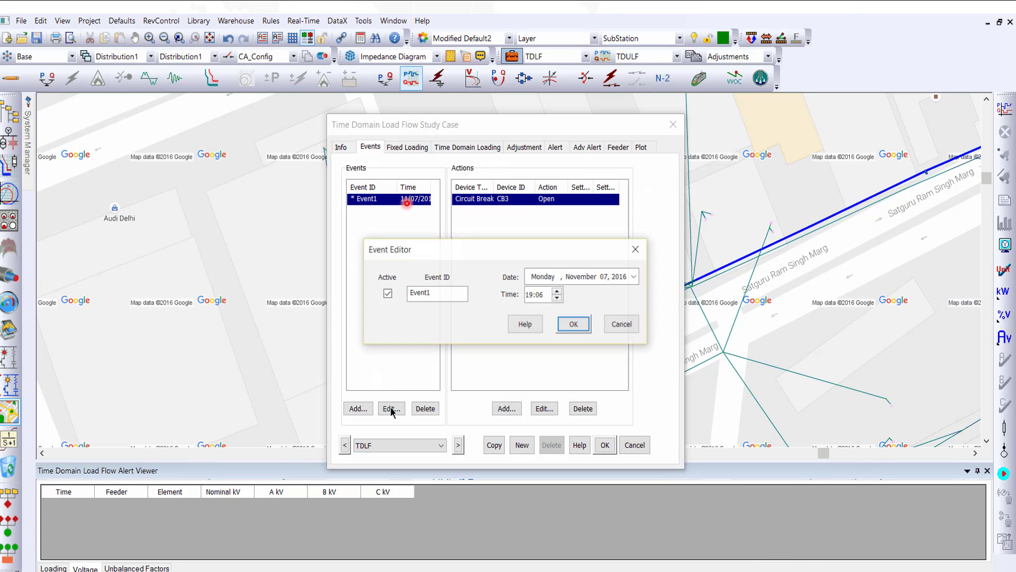
key(Escape)
click(544, 409)
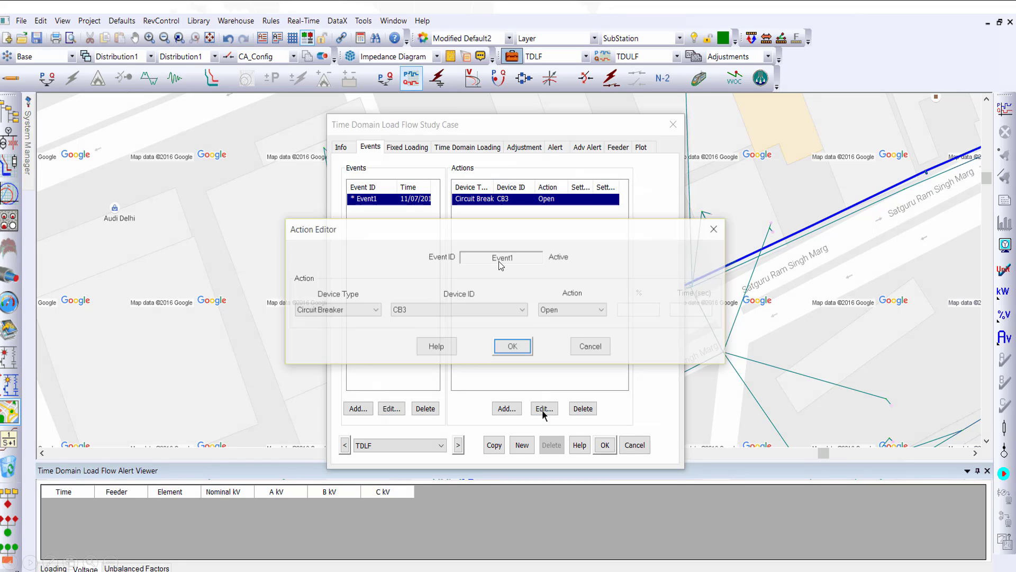
click(517, 352)
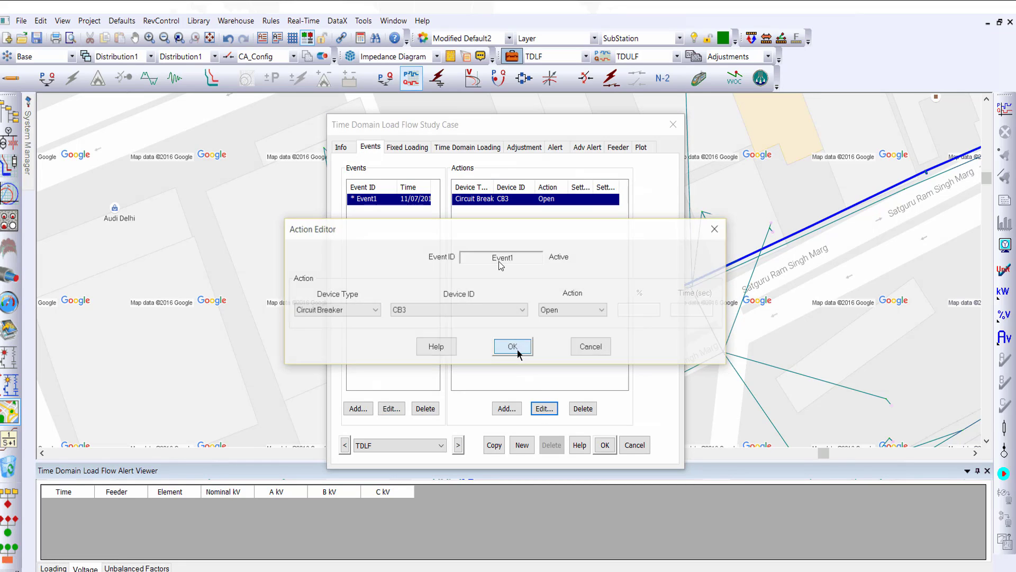
Step: Enable external data for time-domain loading and check the advanced unbalance alert limits
click(464, 148)
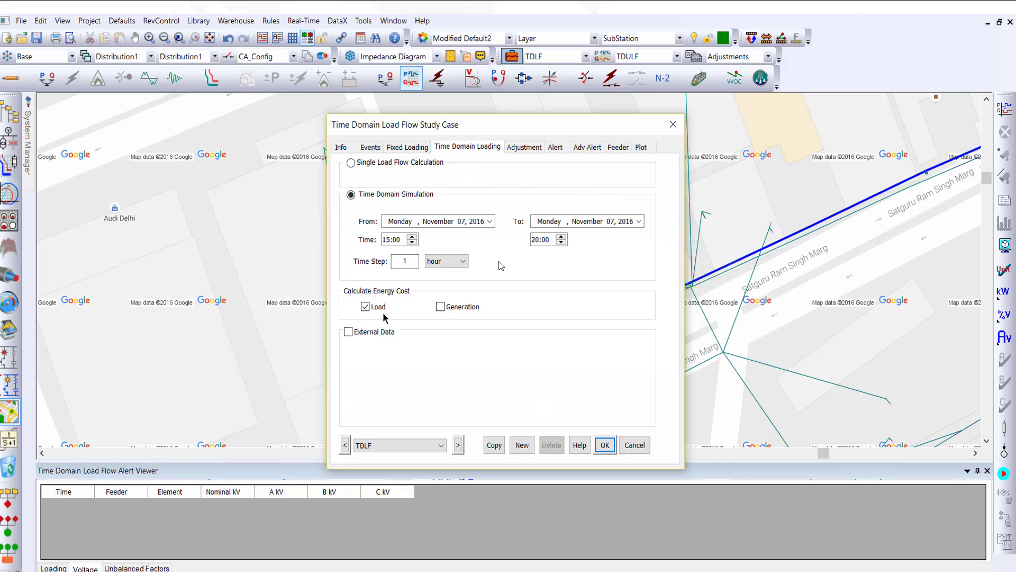
click(355, 334)
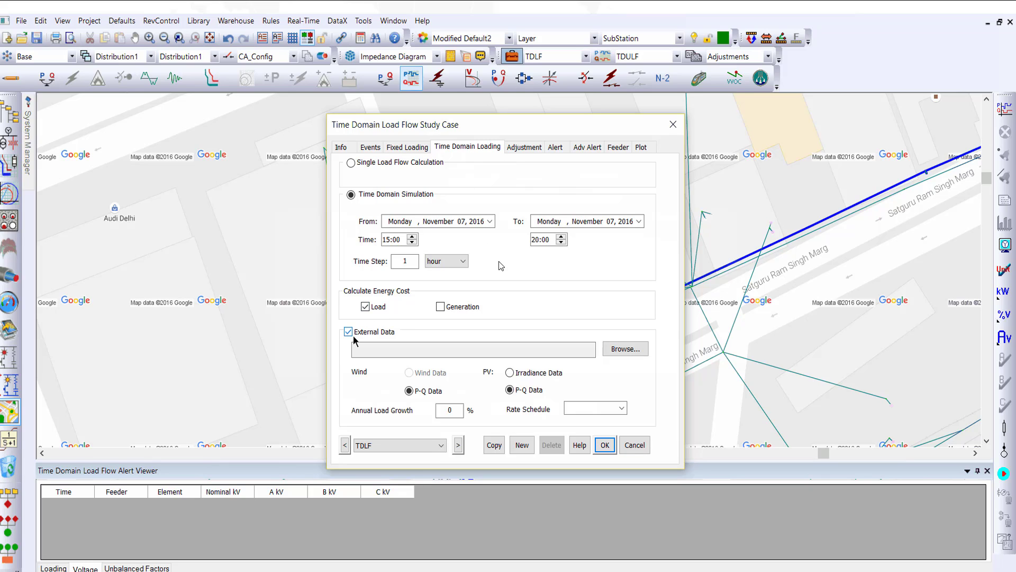
click(588, 148)
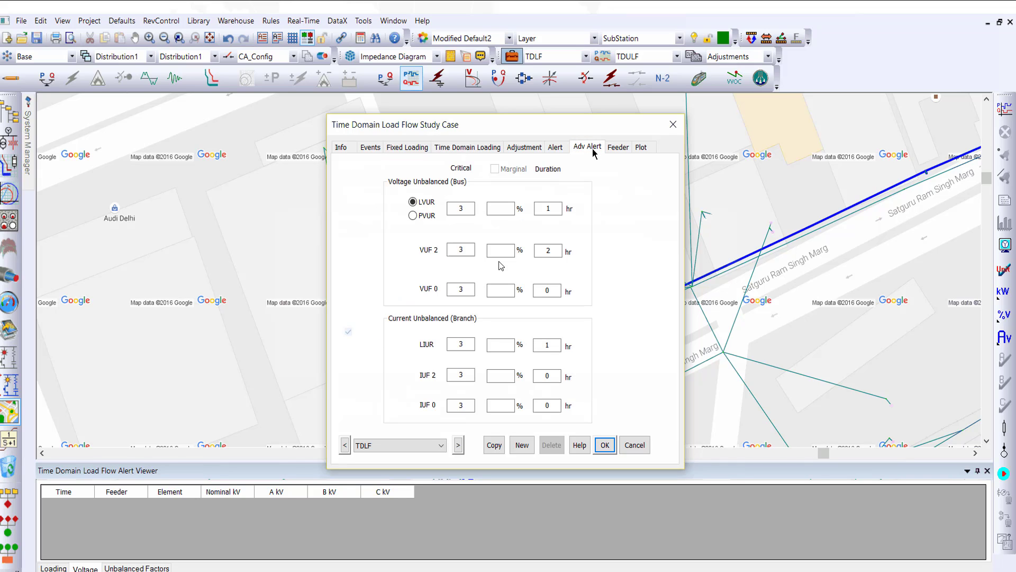
Step: In the plot options, mark only lumped loads Load 1, Load 2 and Load 3 for plotting
click(641, 149)
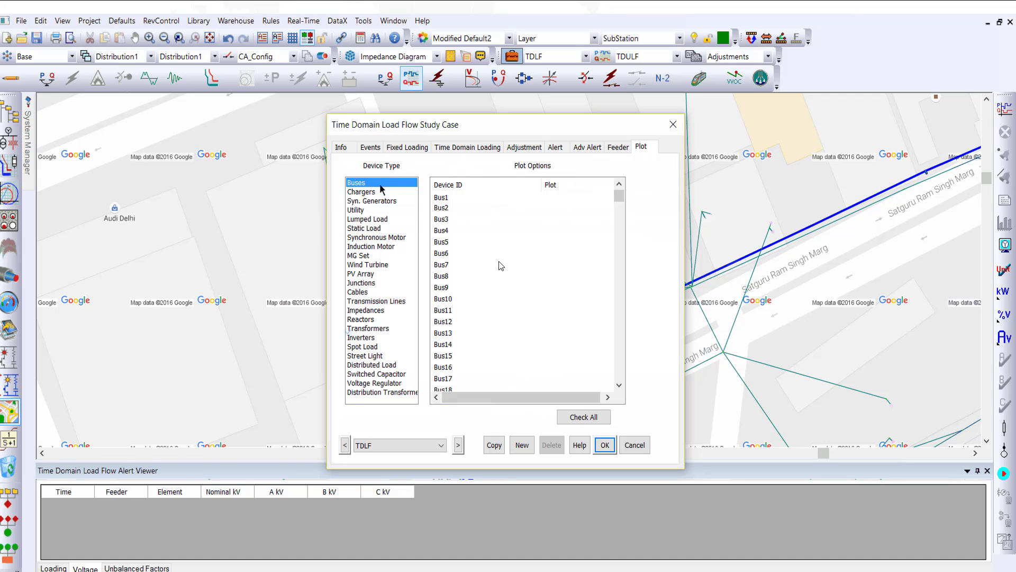
click(365, 219)
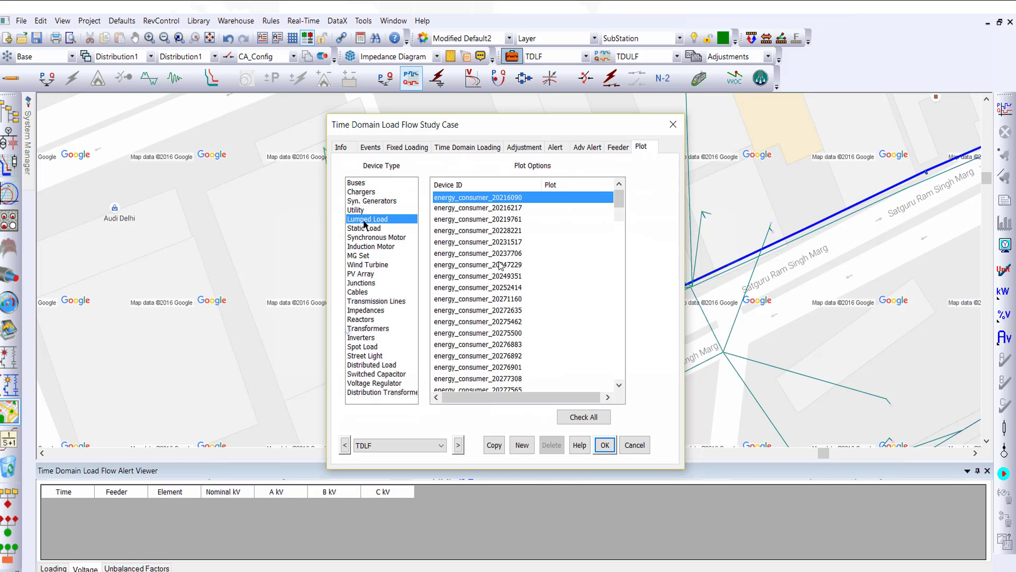
drag(620, 196, 602, 376)
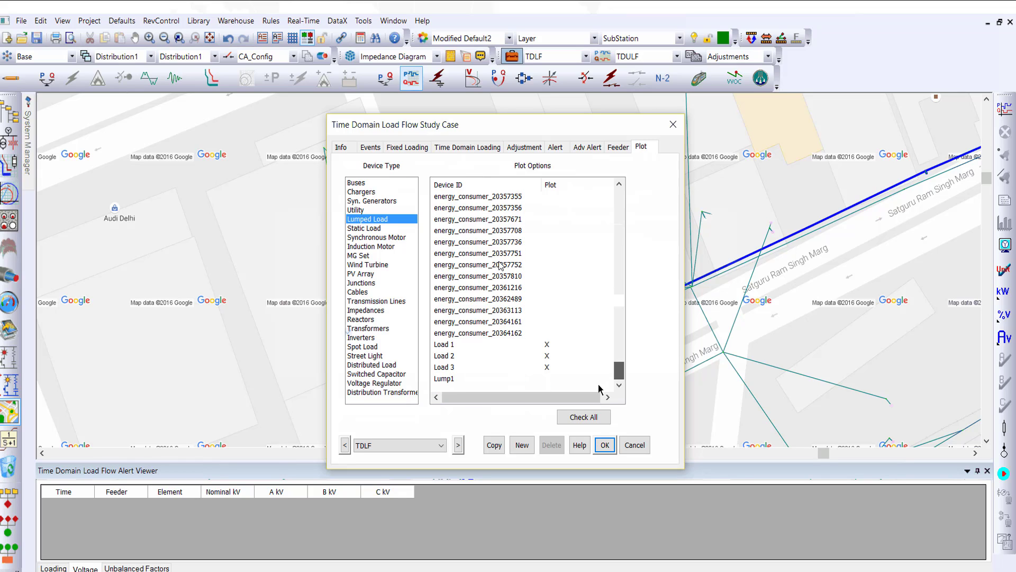
click(575, 420)
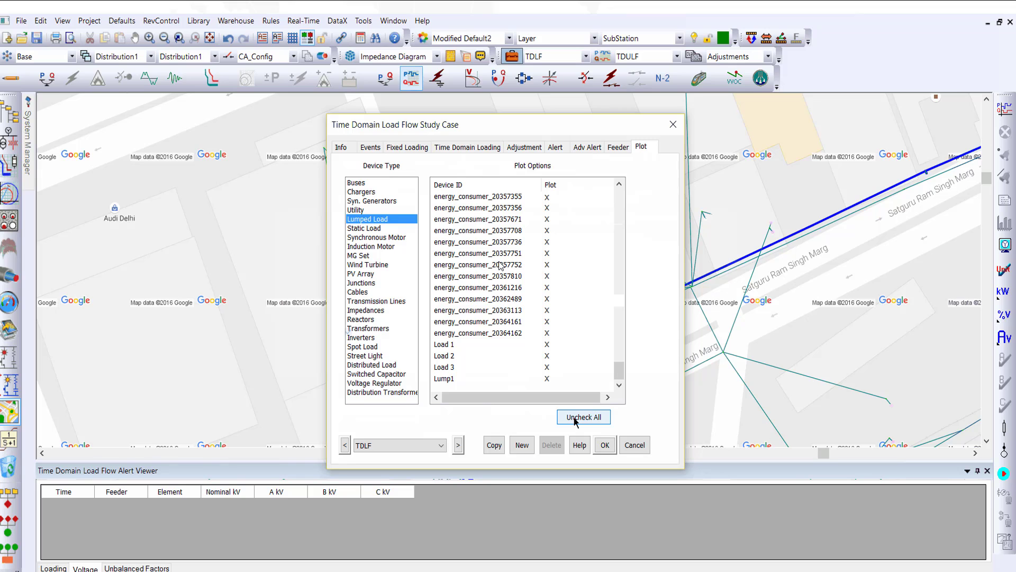
click(575, 418)
click(551, 345)
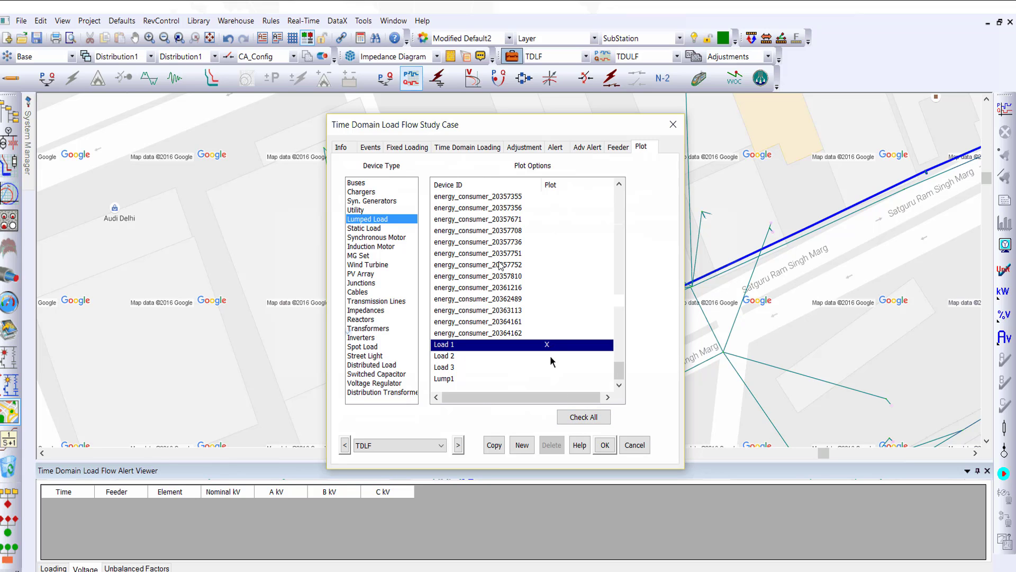
click(548, 356)
click(548, 369)
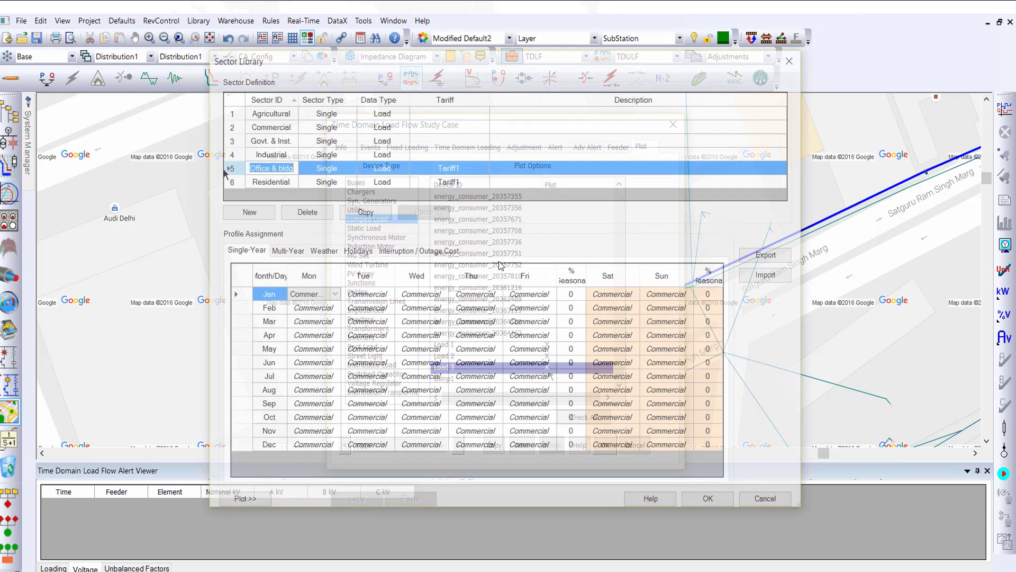
Step: Browse the Sector Library's January Monday profiles, growth curves, weather data and outage cost table
click(336, 294)
click(281, 255)
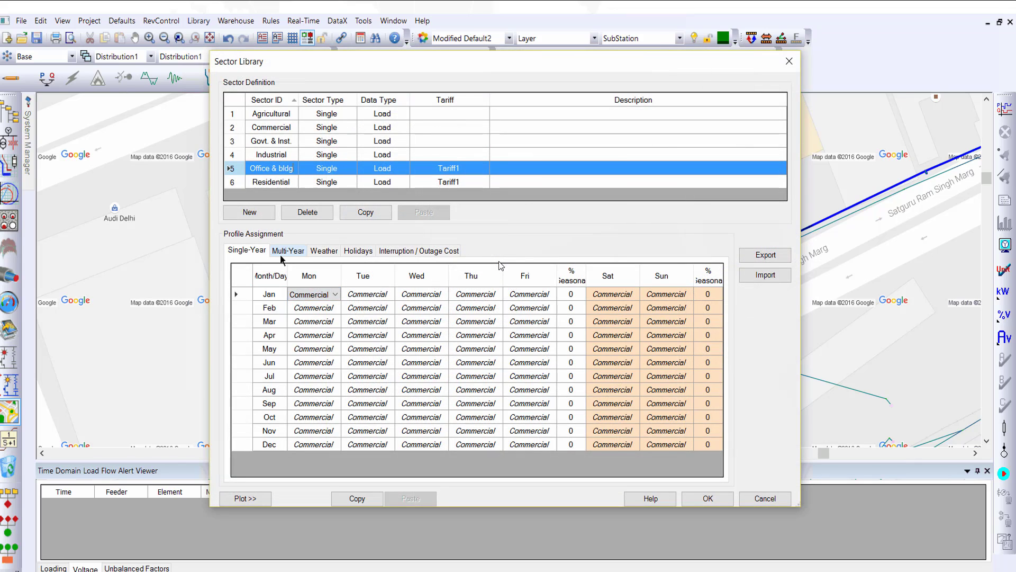
click(319, 251)
click(427, 254)
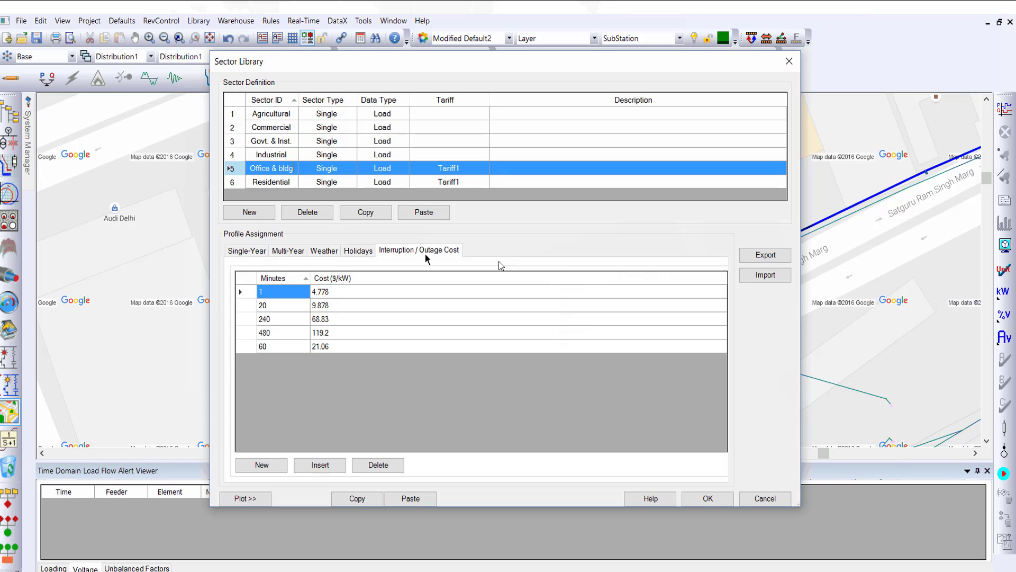
click(708, 498)
Step: Review the Industrial and Residential load profiles, then bring up energy_consumer_20316671's time-domain data
click(198, 20)
click(214, 294)
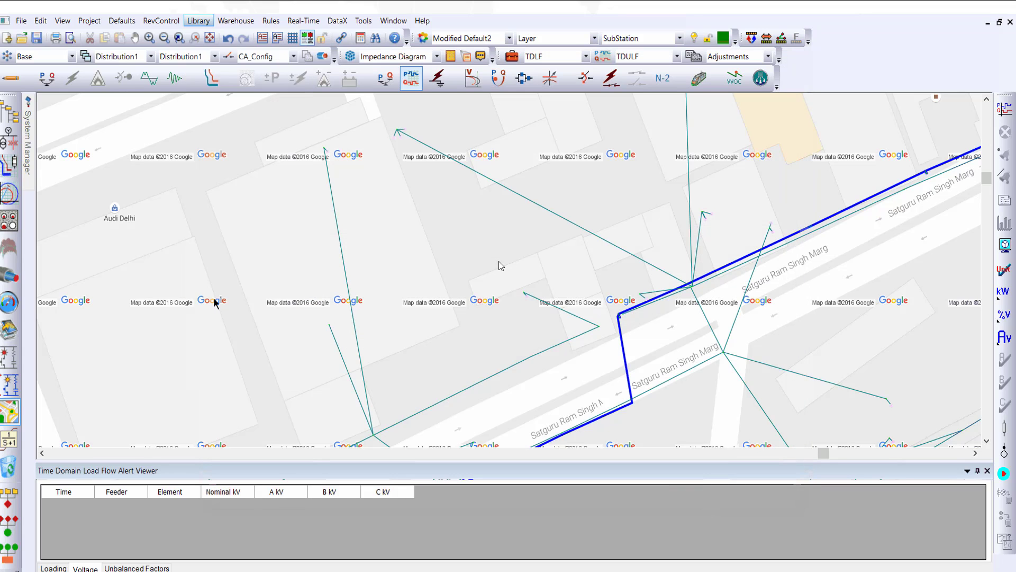
click(254, 135)
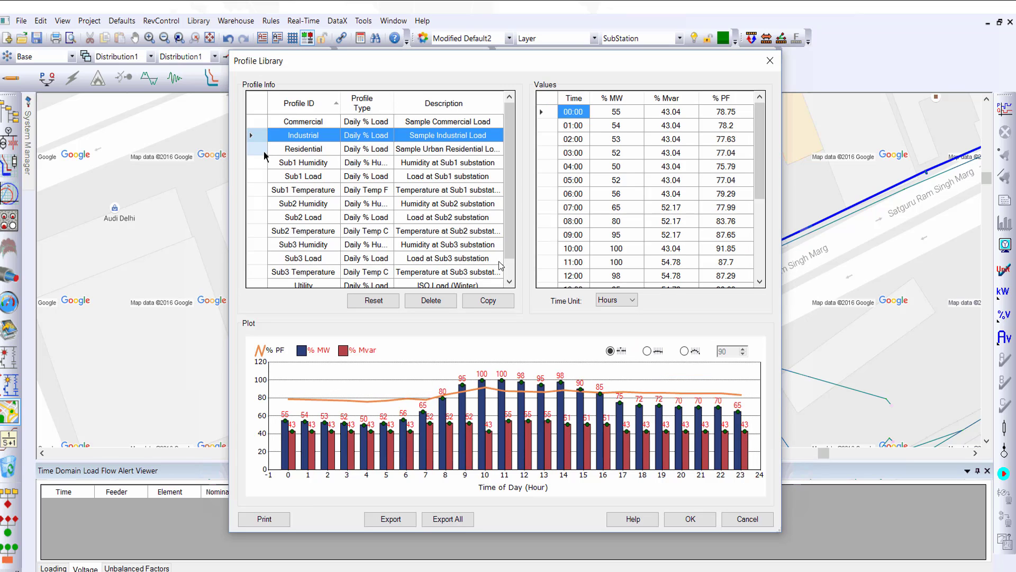
click(264, 152)
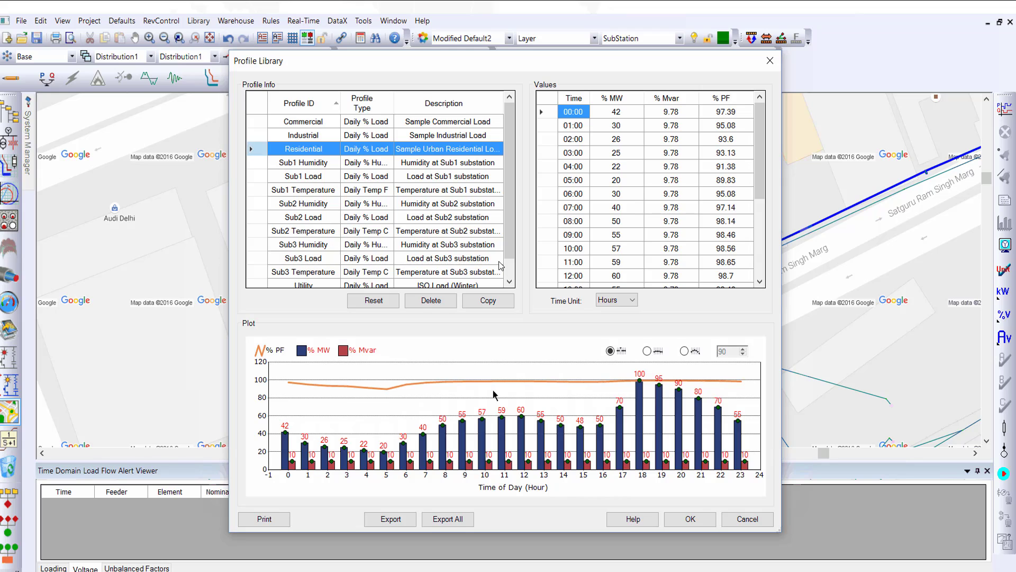
click(690, 518)
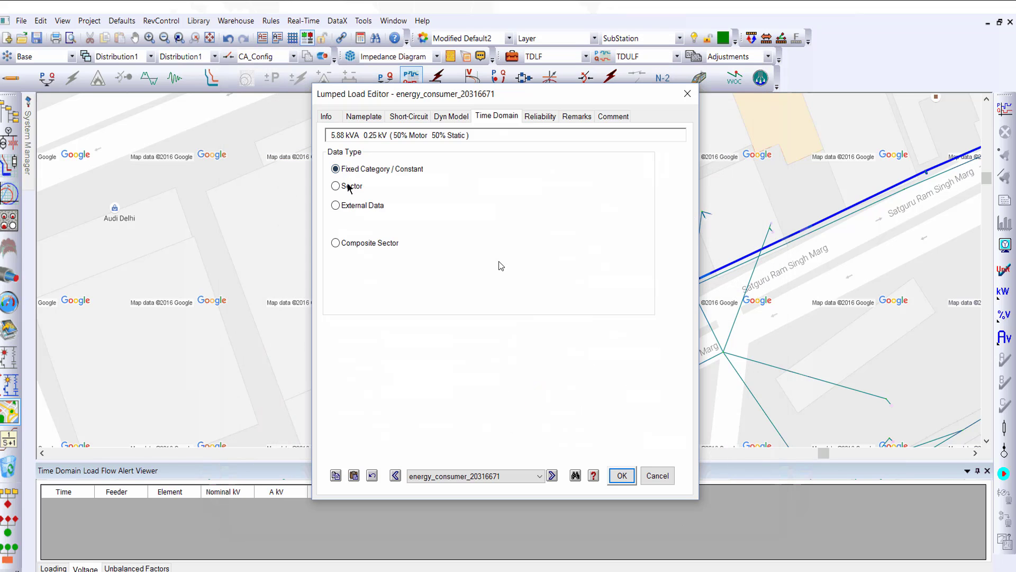
click(349, 190)
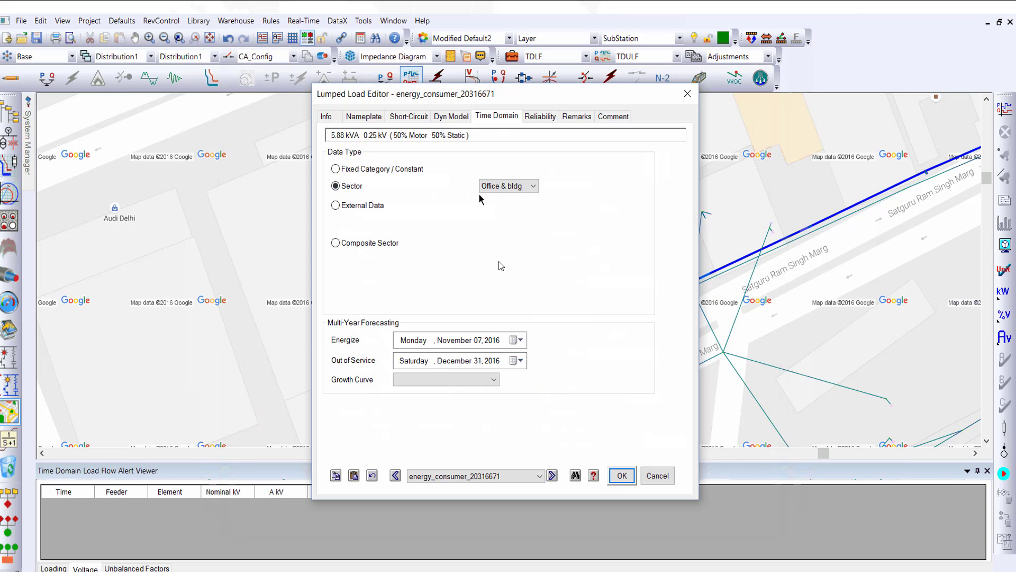
Step: Keep energy_consumer_20316671 on the Office & bldg sector and run the time-domain load flow
click(515, 186)
click(515, 186)
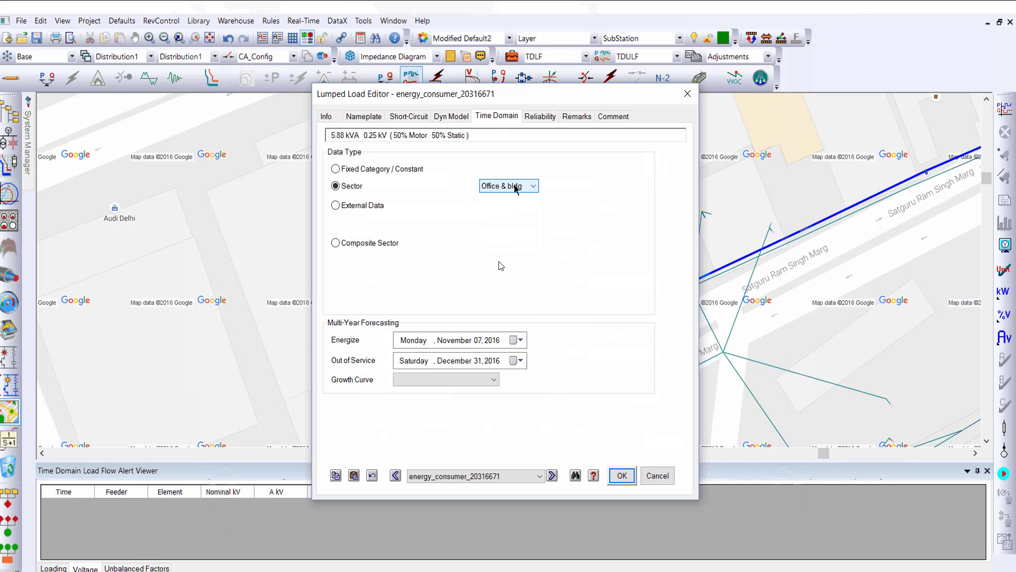
click(352, 210)
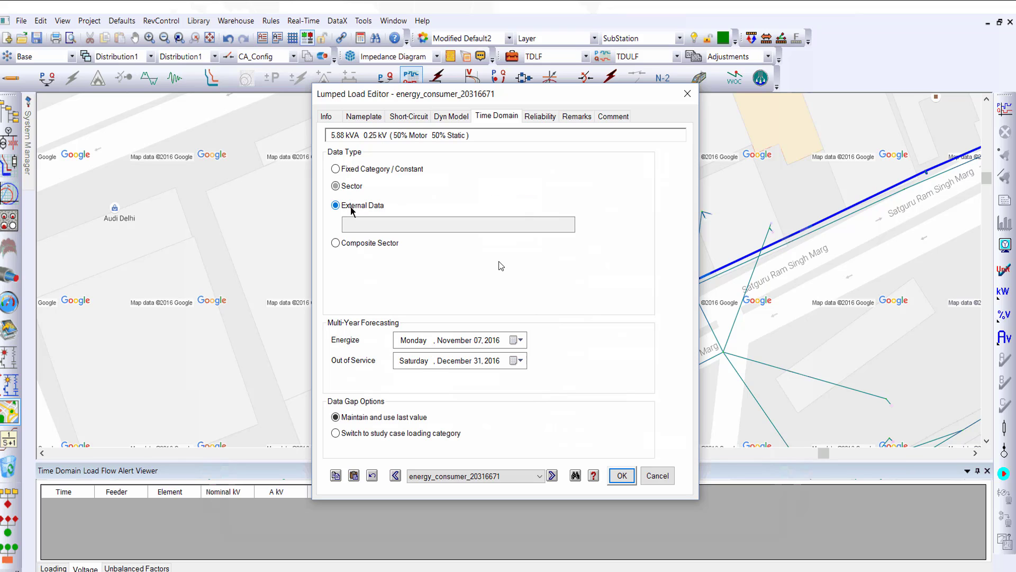
click(337, 244)
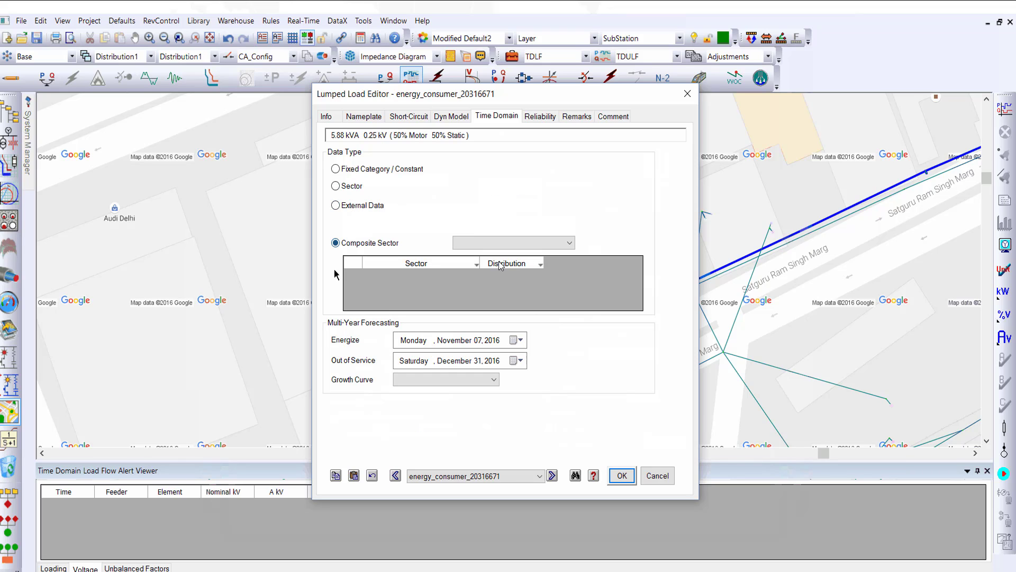
click(336, 187)
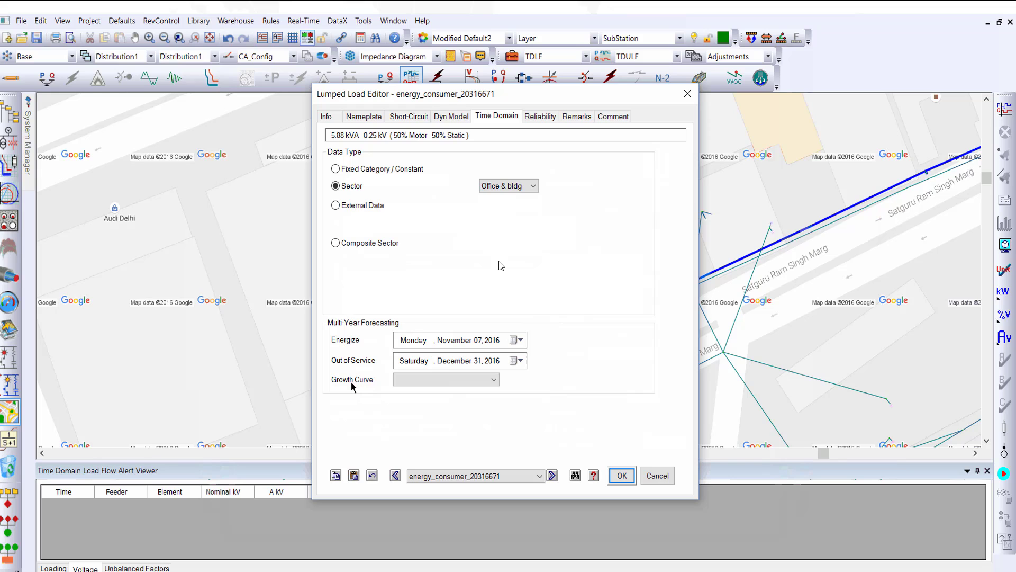
click(624, 483)
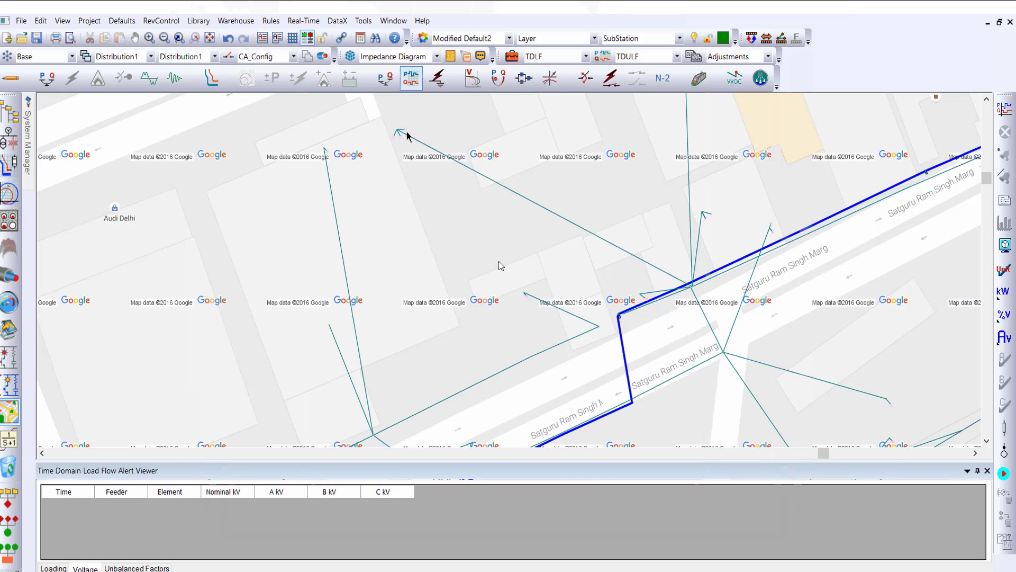
click(1005, 109)
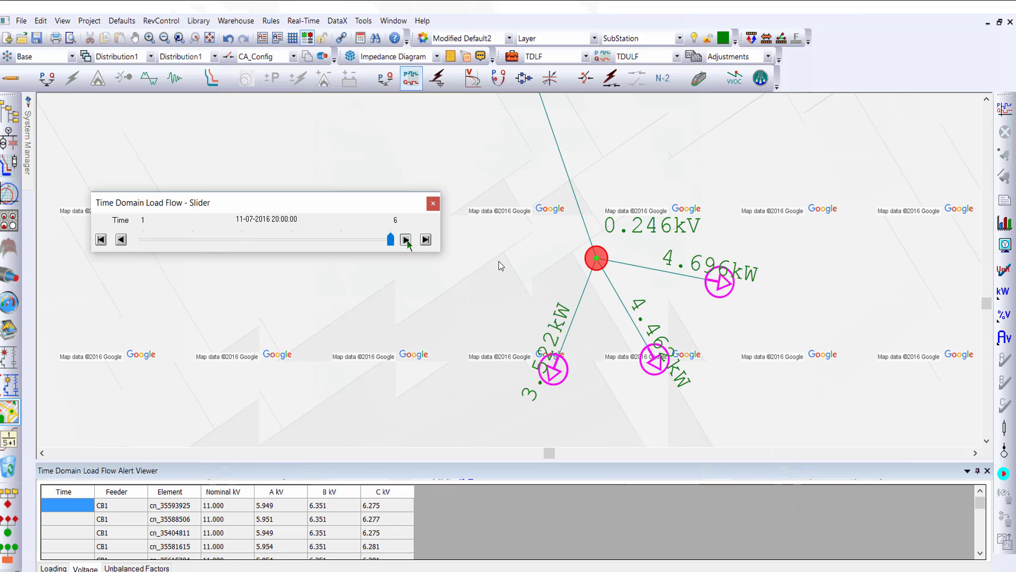
Step: Move the load flow slider to time step 6, 20:00 on 11-07-2016
mouse_move(981, 512)
mouse_down()
mouse_move(980, 524)
mouse_move(980, 500)
mouse_up()
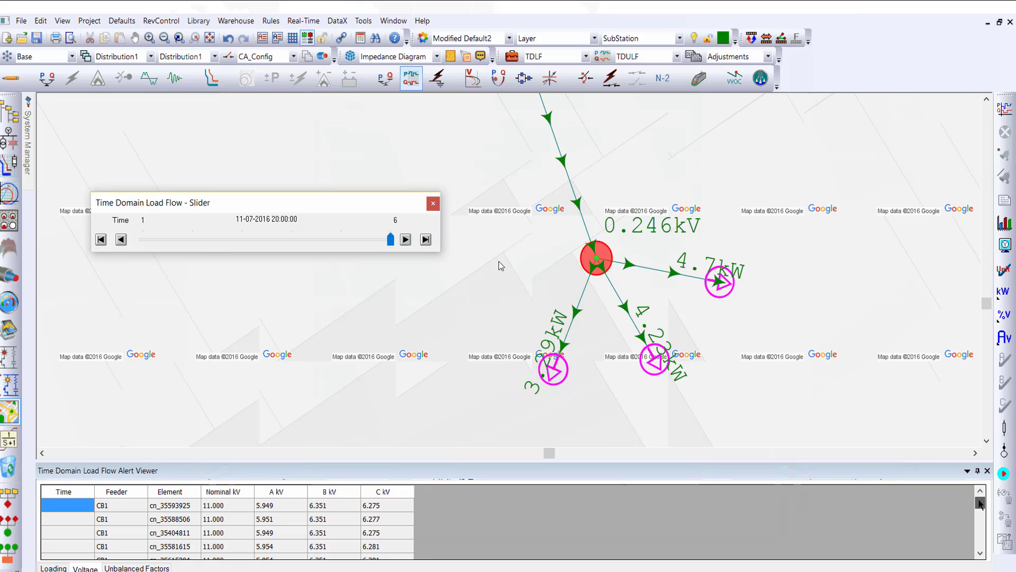
Step: Plot Bus525 phase-A voltage, then Load 1's total active power and load cost over time
click(1006, 229)
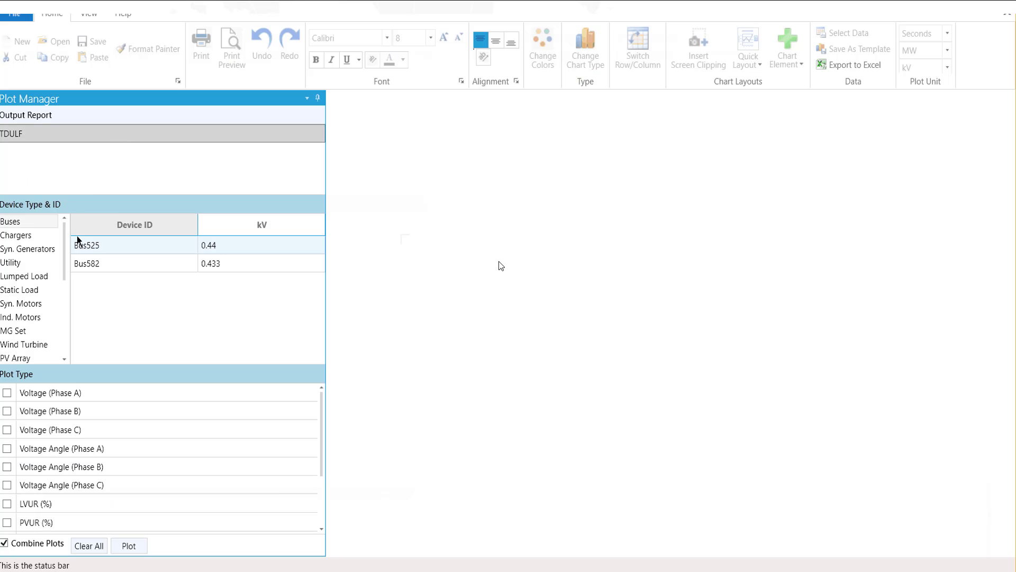
click(125, 546)
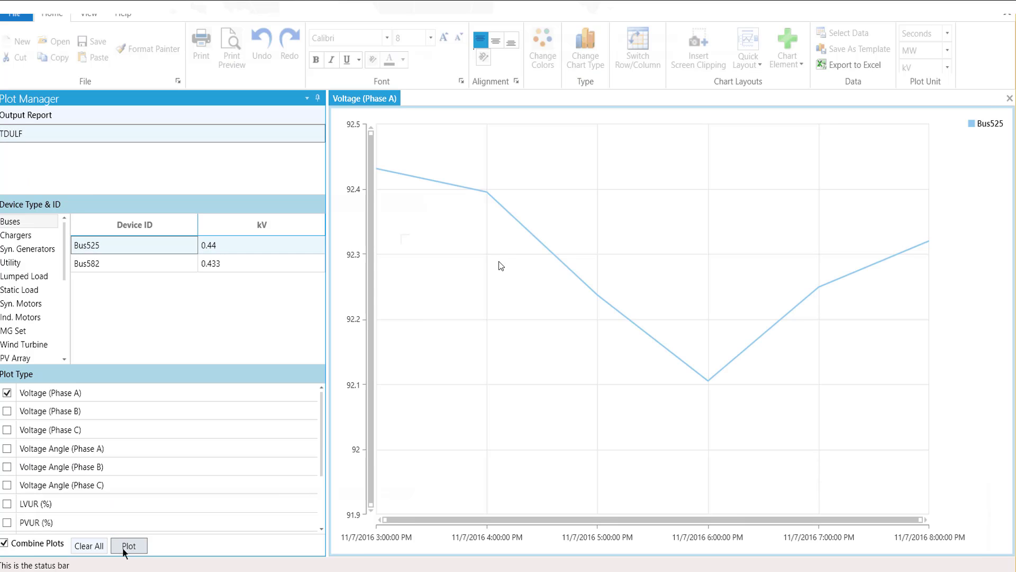
click(22, 275)
click(105, 286)
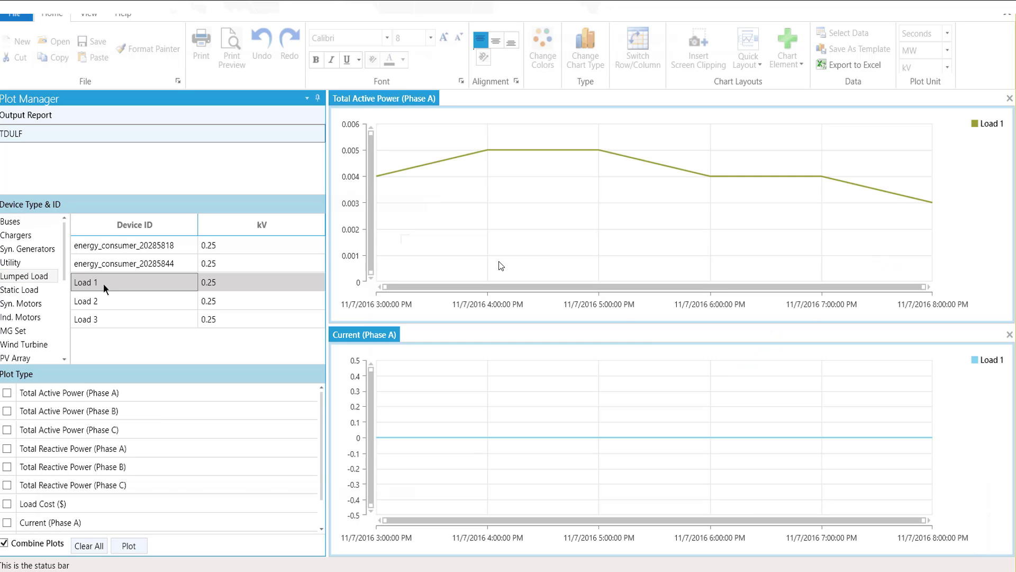
click(129, 545)
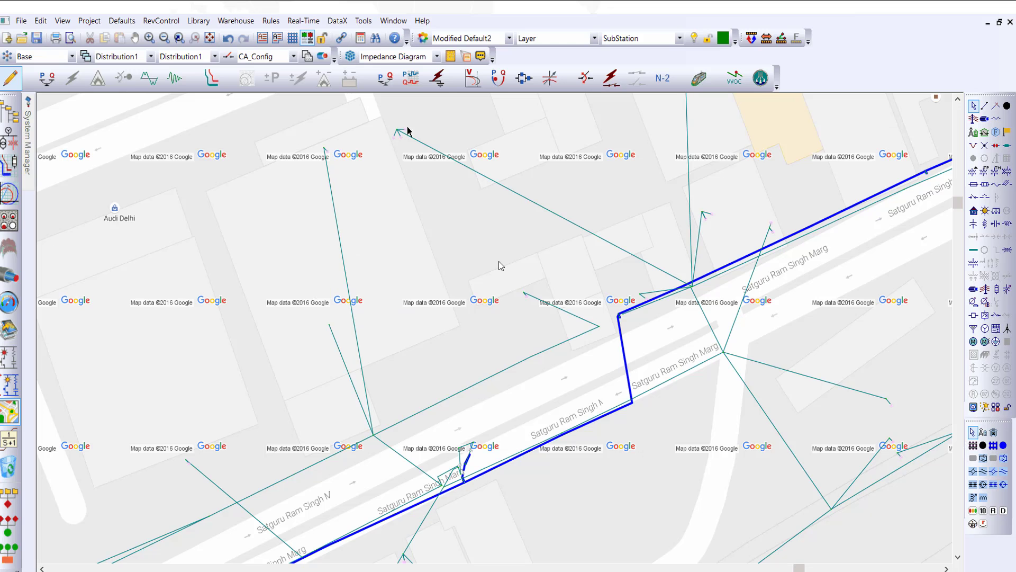
click(411, 80)
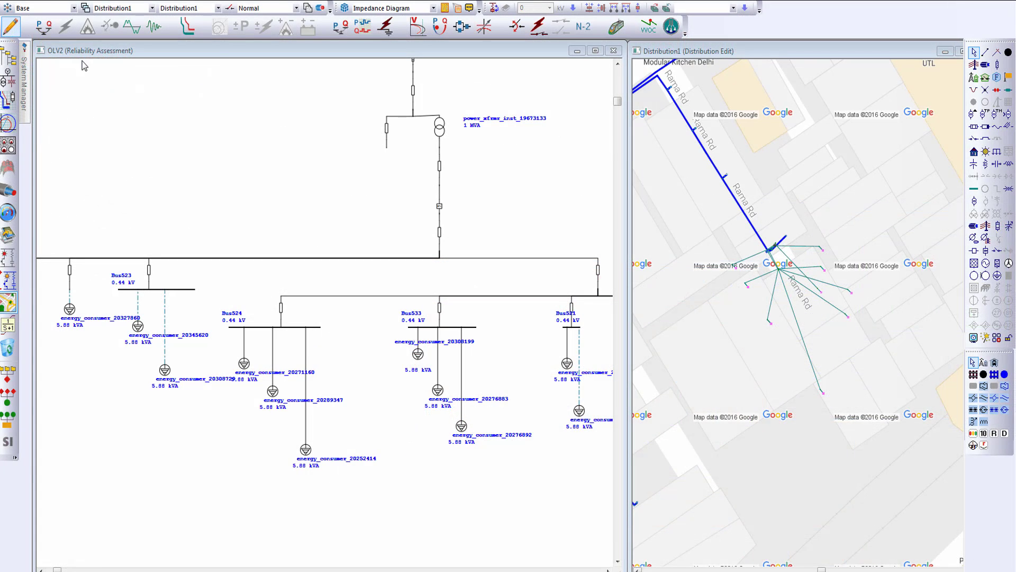
Step: Assign the transformer IEEE Std493-1990 dry-type 0-15kV reliability data (0.0036 failures/yr, 67 h MTTR)
click(116, 72)
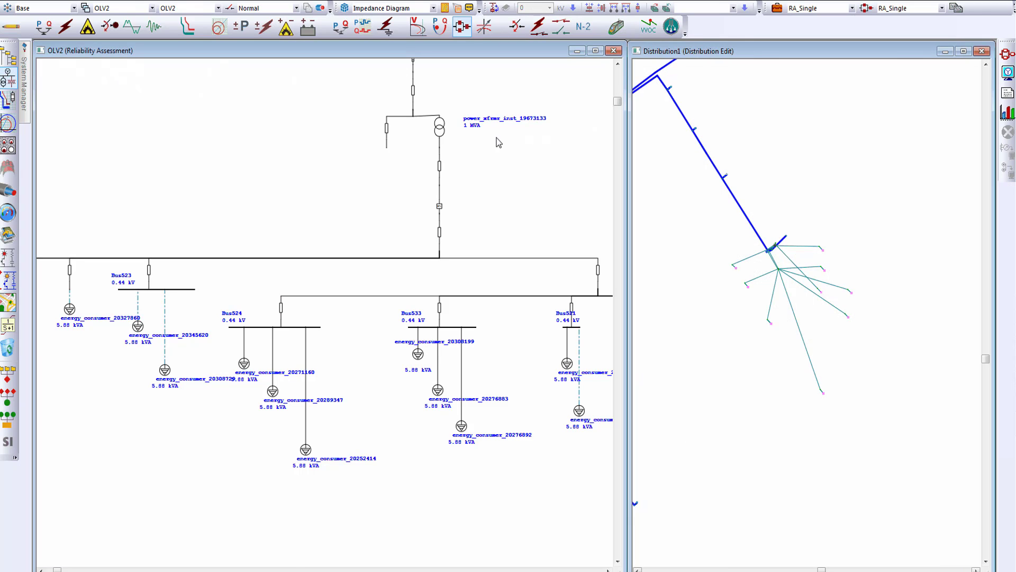
double_click(441, 127)
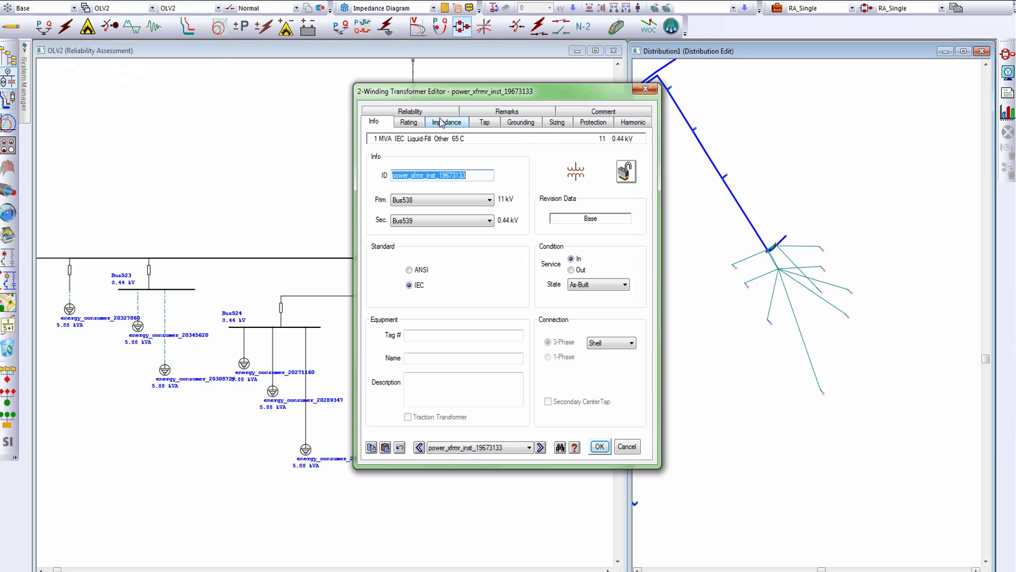
click(435, 112)
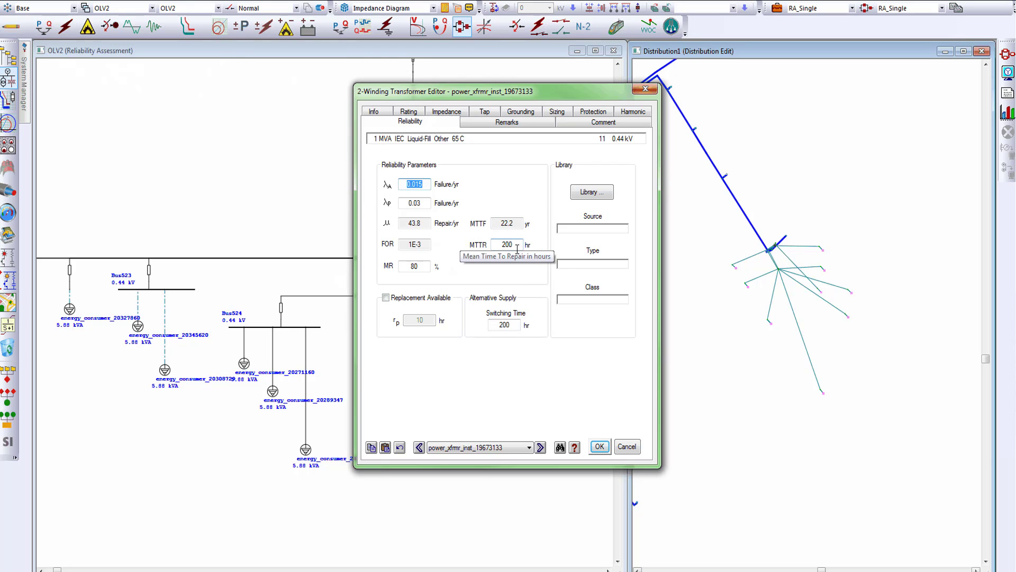
click(591, 192)
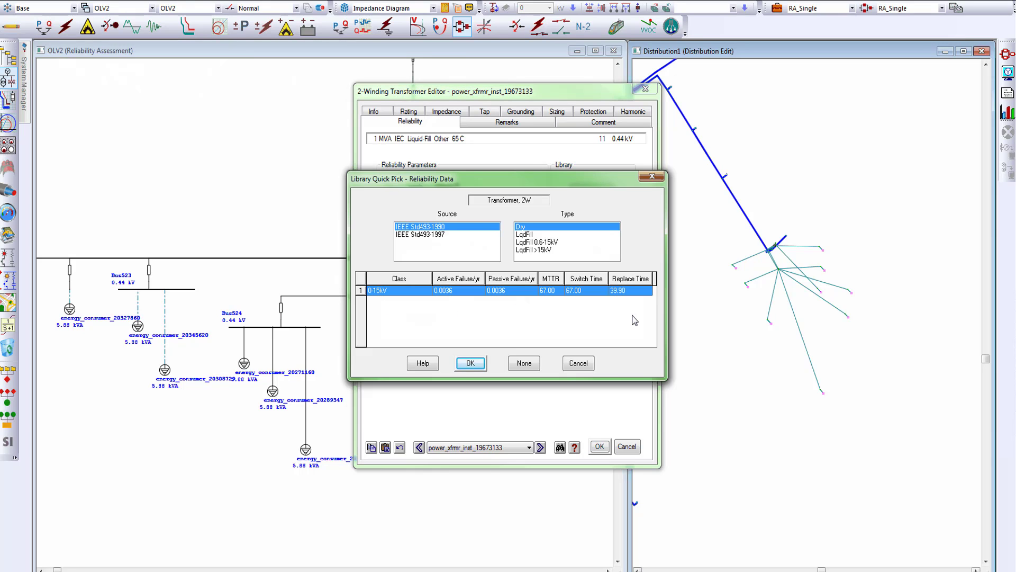
click(476, 365)
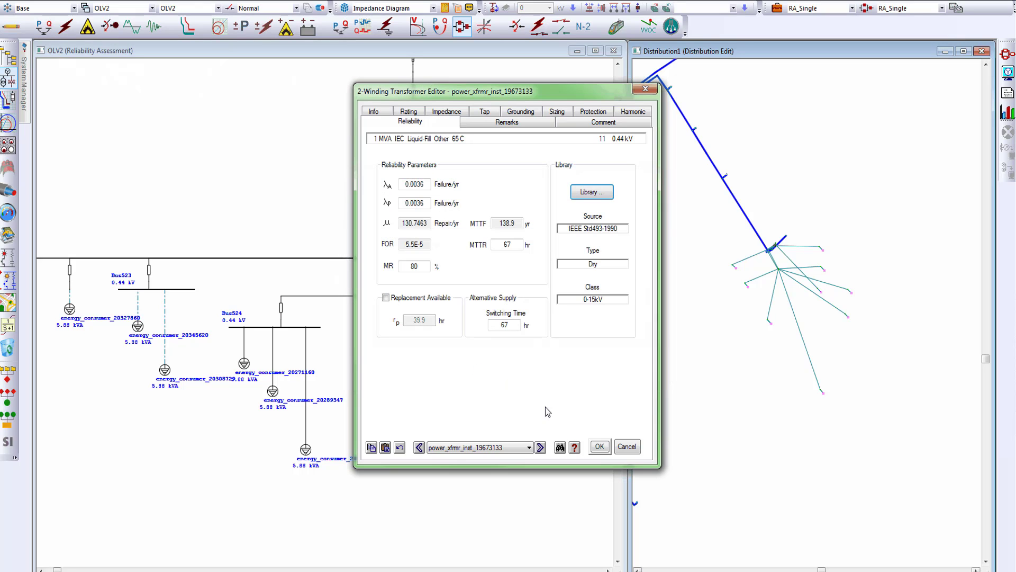
click(599, 447)
Step: Review load energy_consumer_20276892's reliability parameters and close its editor
double_click(461, 426)
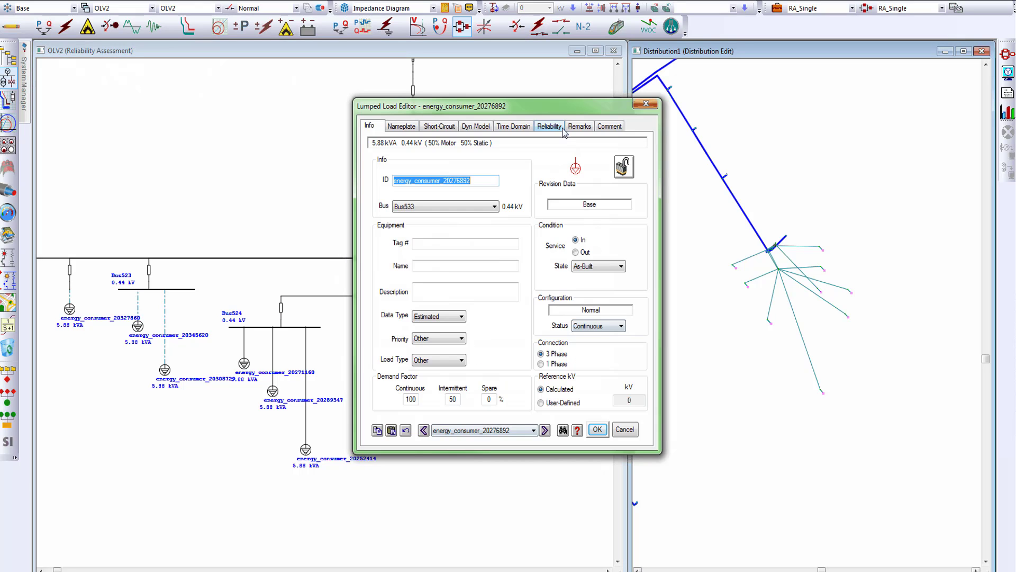
click(548, 126)
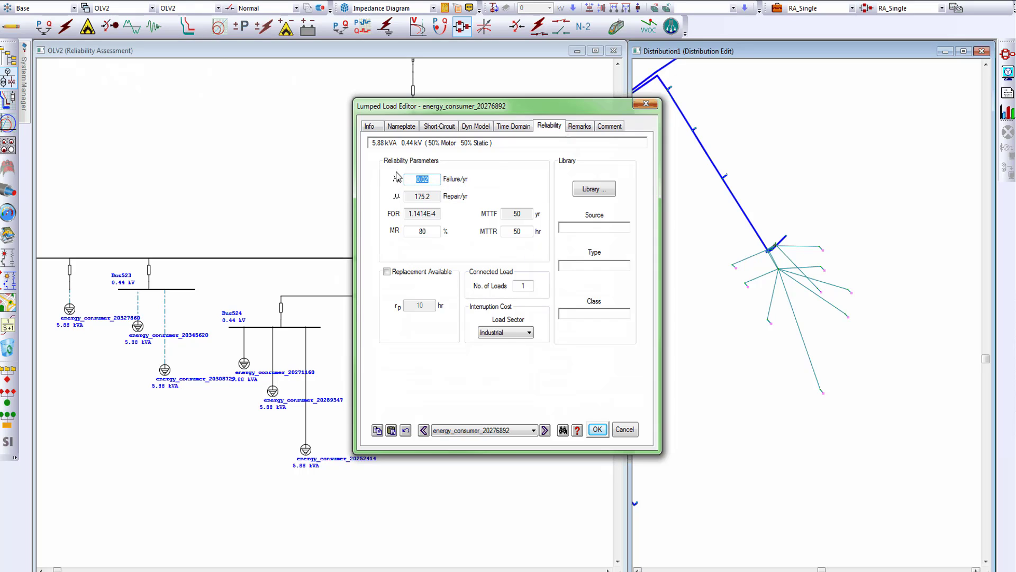
click(597, 429)
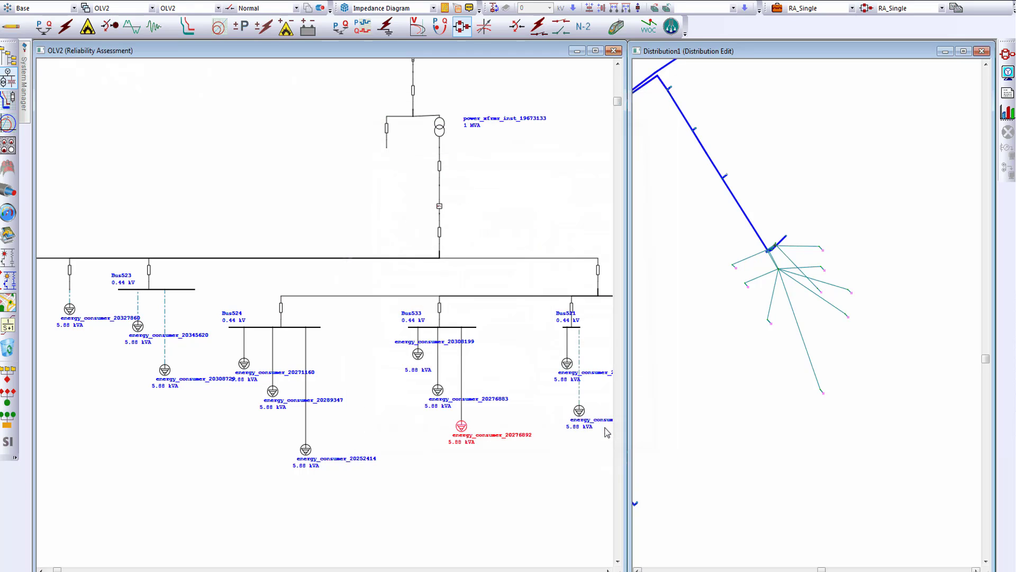
click(777, 8)
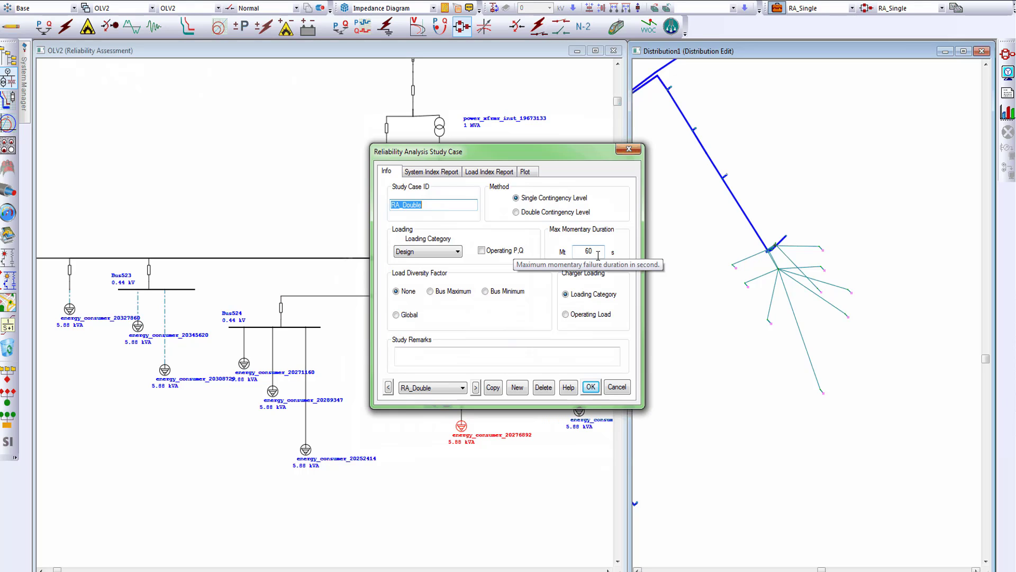
click(525, 171)
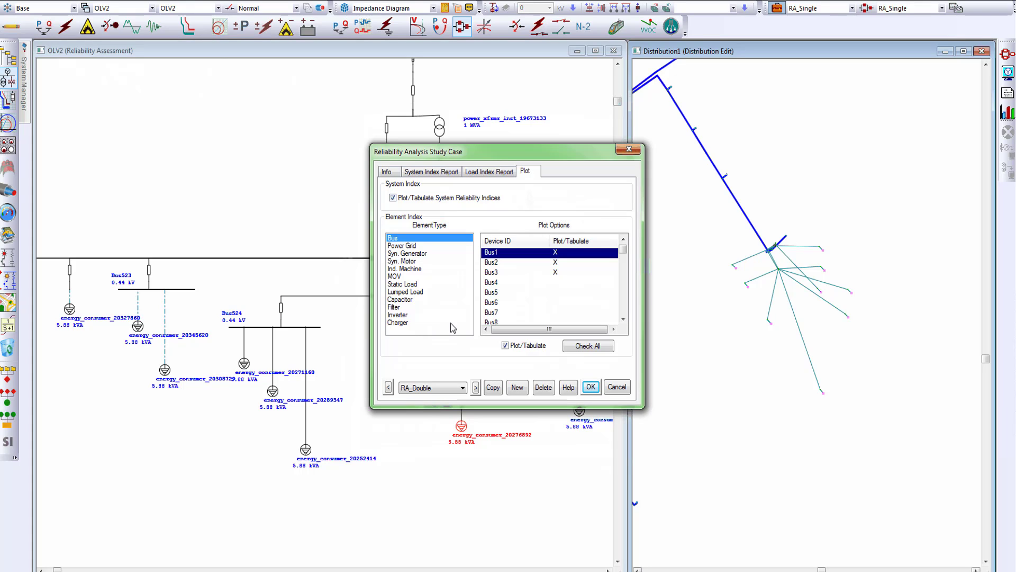
click(591, 387)
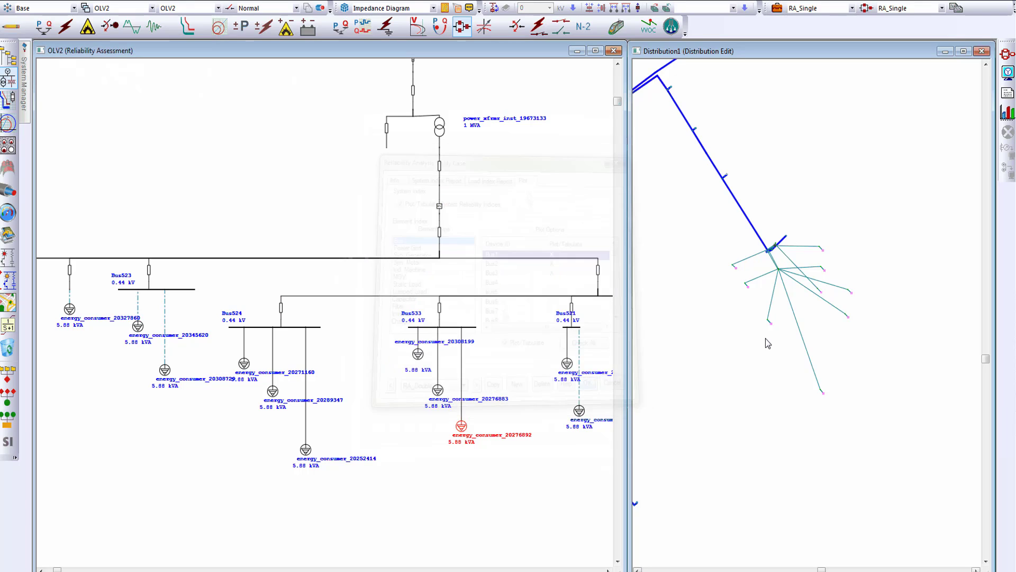
click(1008, 70)
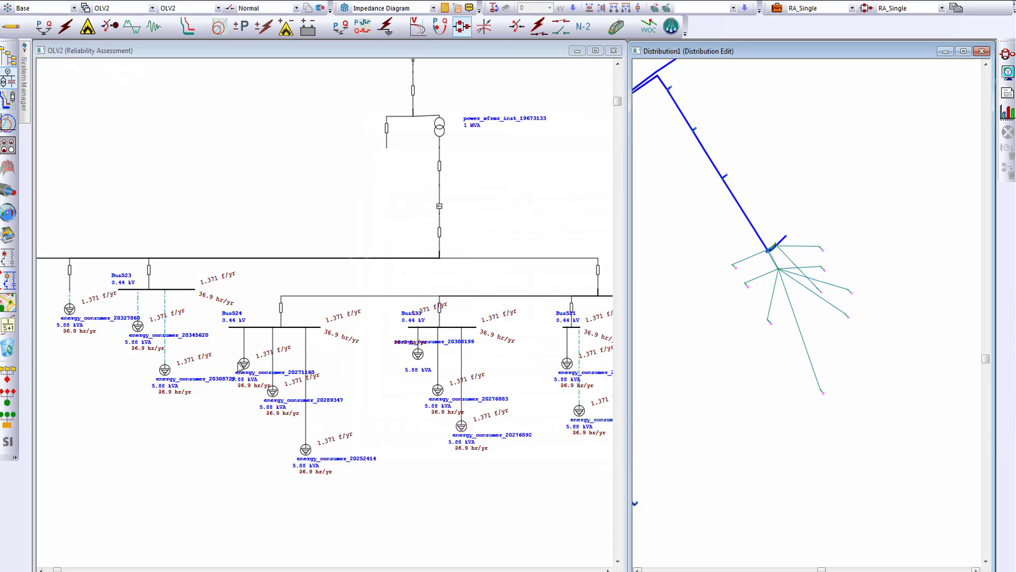
Step: Display expected energy not supplied as the load-point reliability index on the diagram
click(1008, 71)
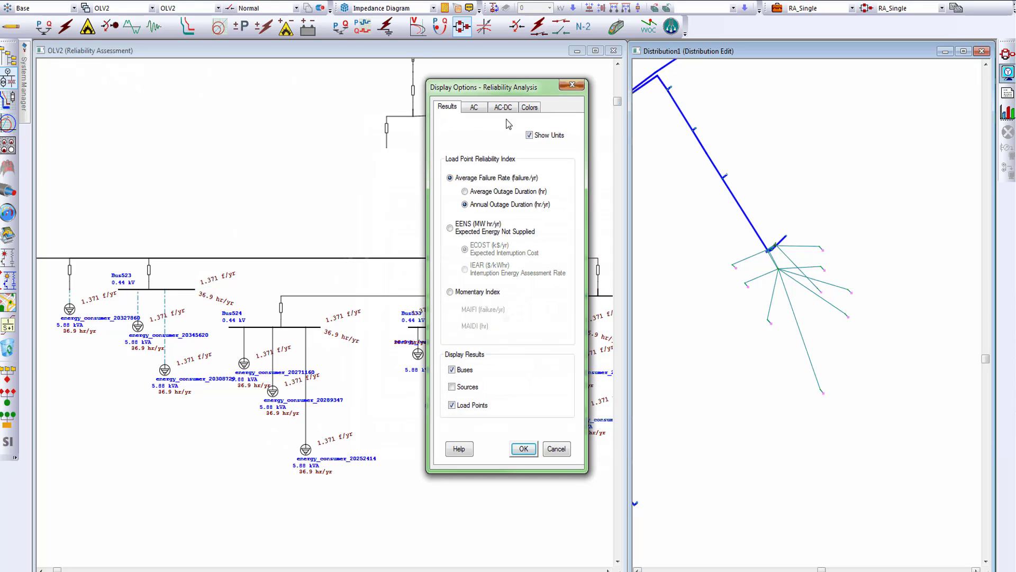
click(489, 228)
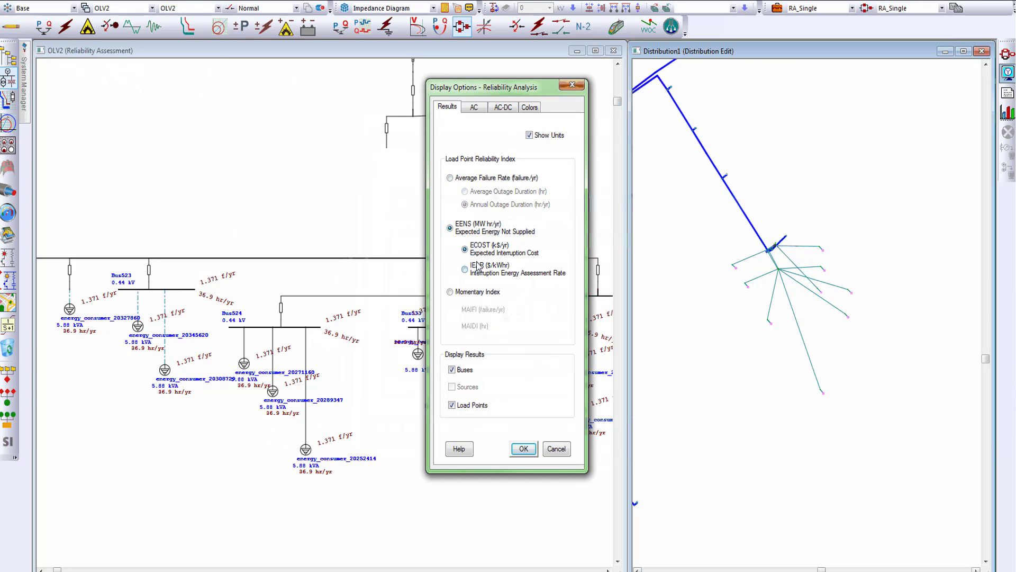
click(523, 448)
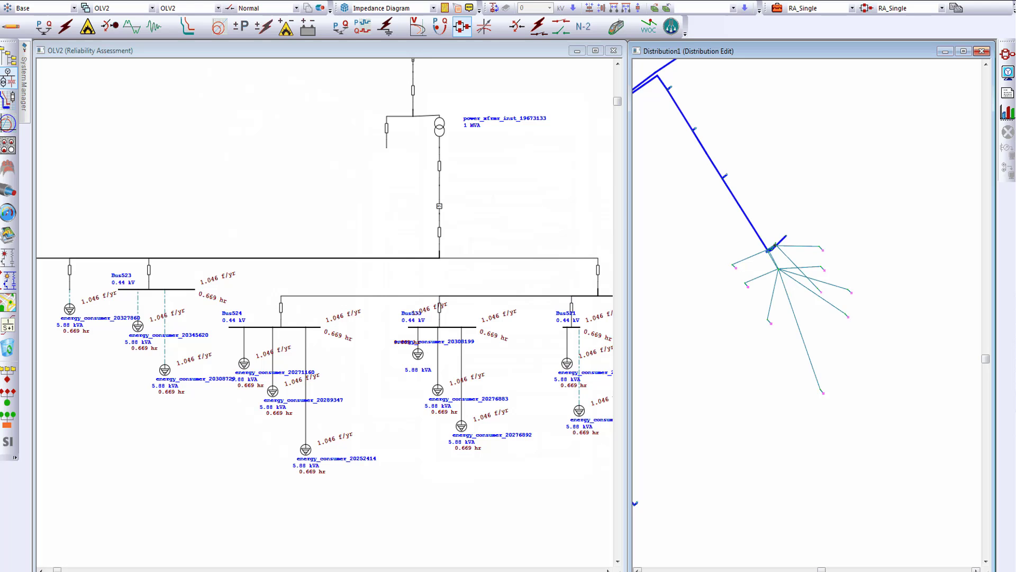
Step: Select the System entry in the Device ID list
click(471, 237)
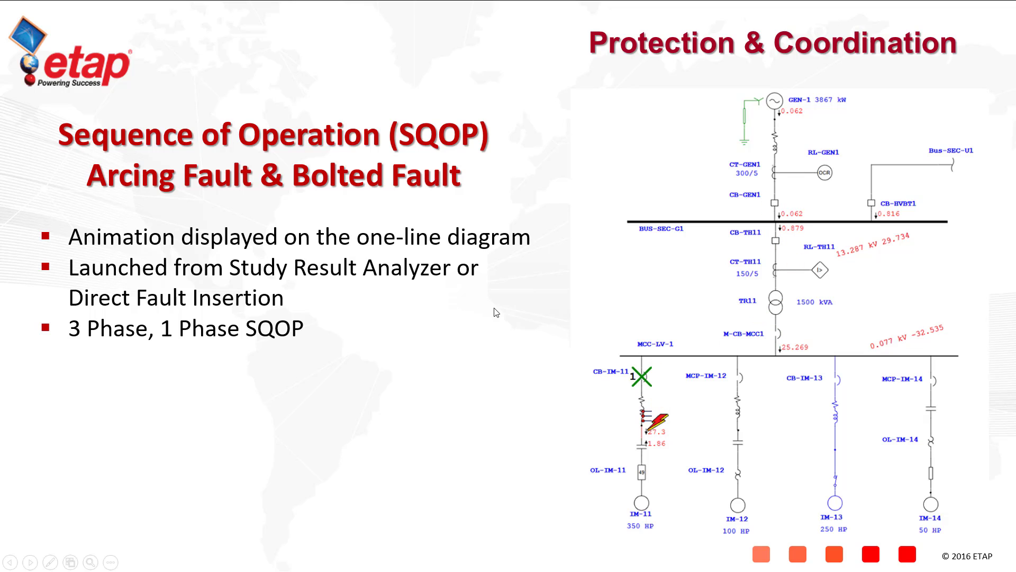
Step: Advance past Fault Management & Service Restoration to the Volt / Var Optimization slide
click(478, 347)
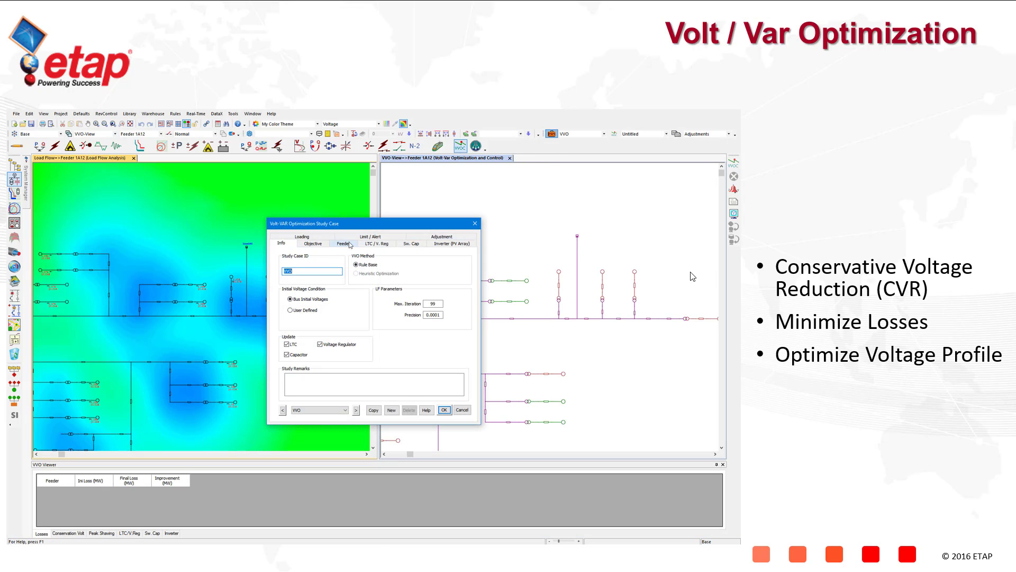
Step: Review the Objective, LTC / V. Reg, Sw. Cap, Inverter and Limit / Alert tabs, including undervoltage 95, then close
click(323, 245)
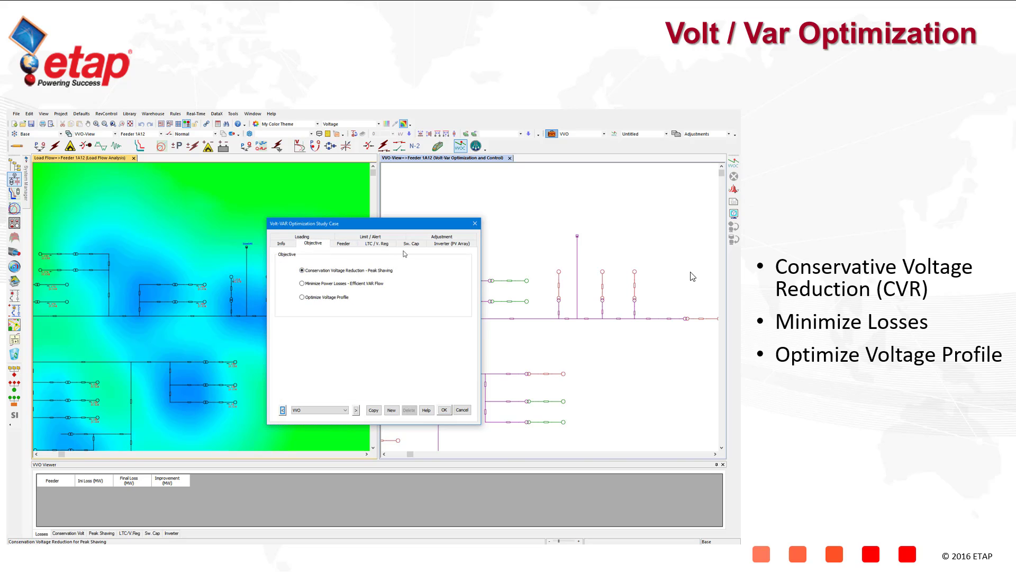
click(377, 244)
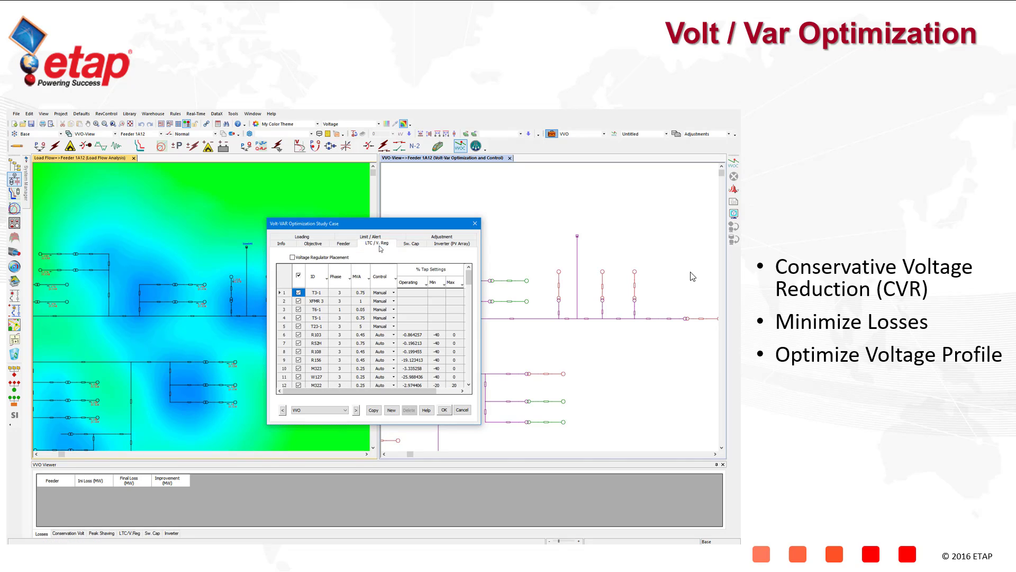
drag(469, 278, 478, 381)
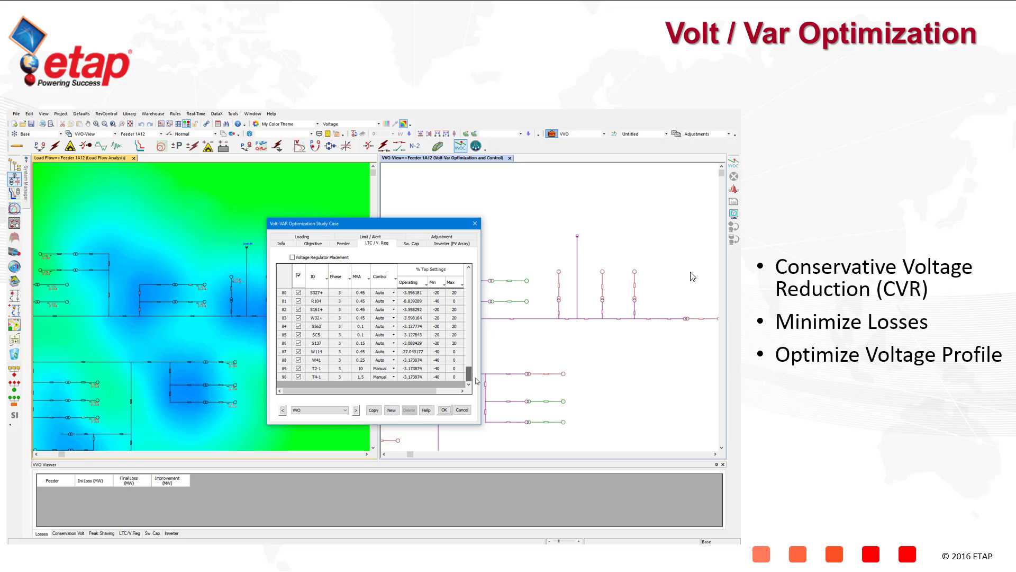
click(411, 244)
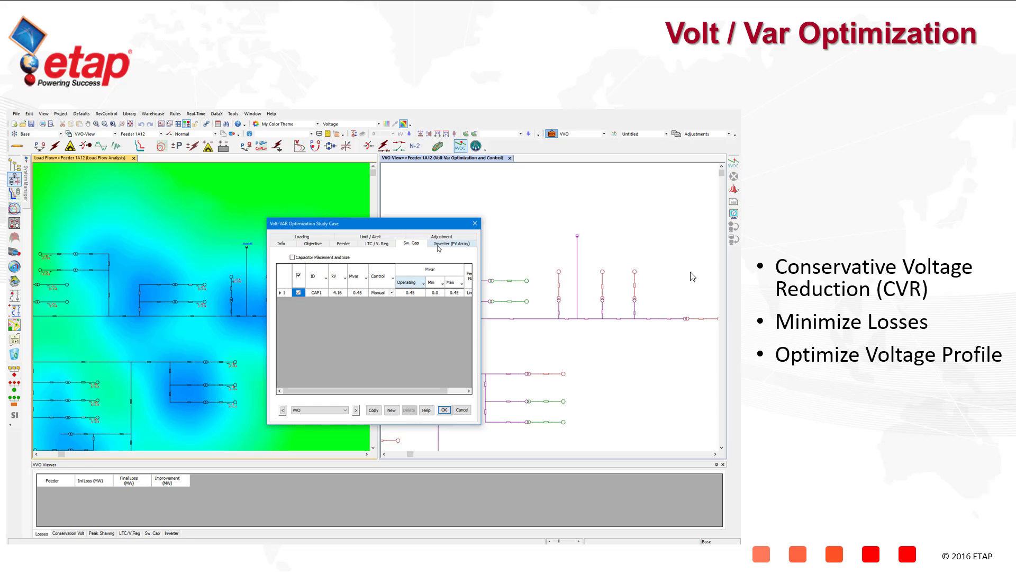
click(439, 244)
click(391, 238)
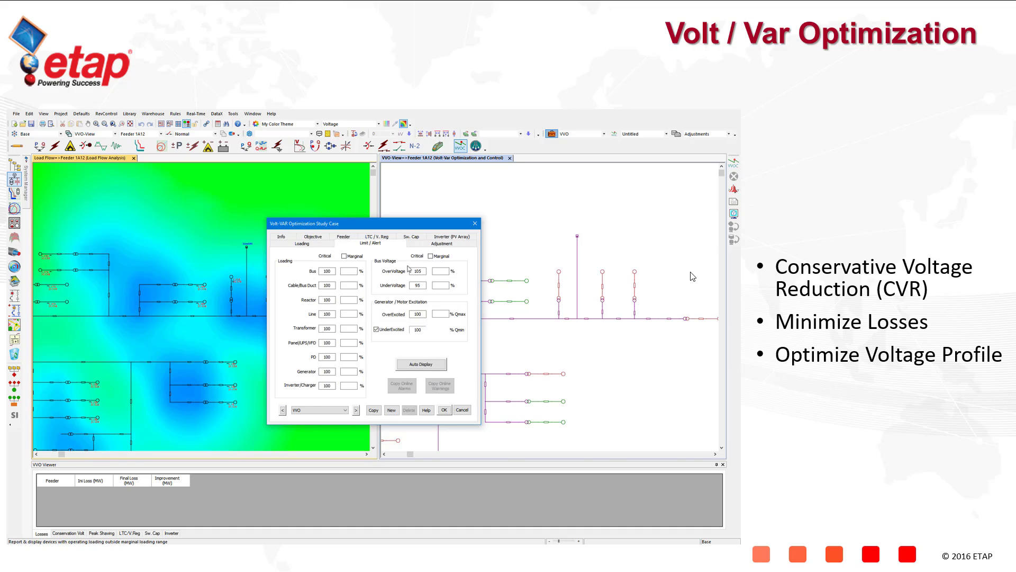
drag(422, 285, 405, 288)
click(448, 411)
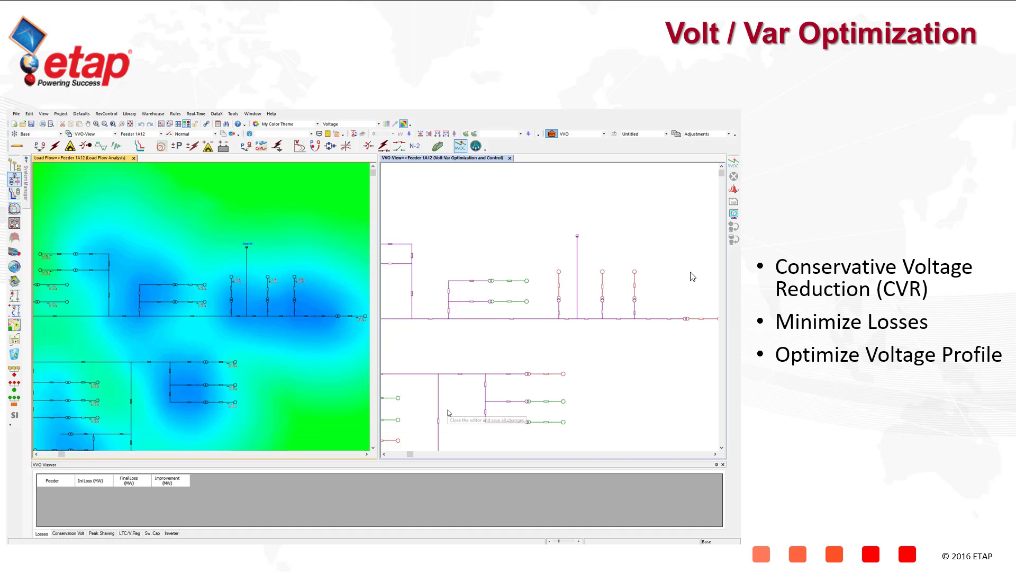
Step: Run Volt-Var optimization and view the VVO Viewer's Conservation Volt results, minimum voltages down to 91.30%
click(734, 164)
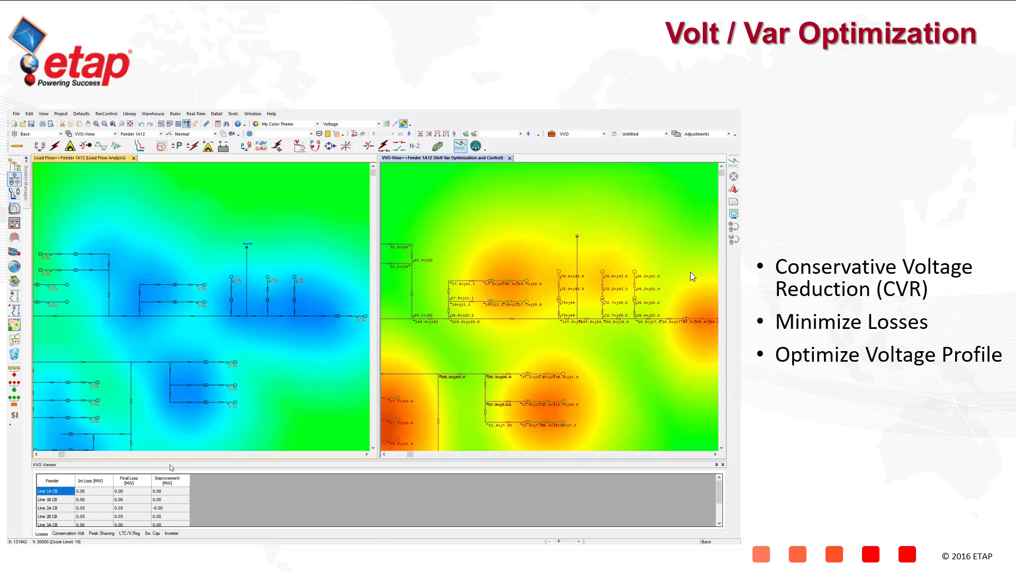
drag(170, 465, 48, 350)
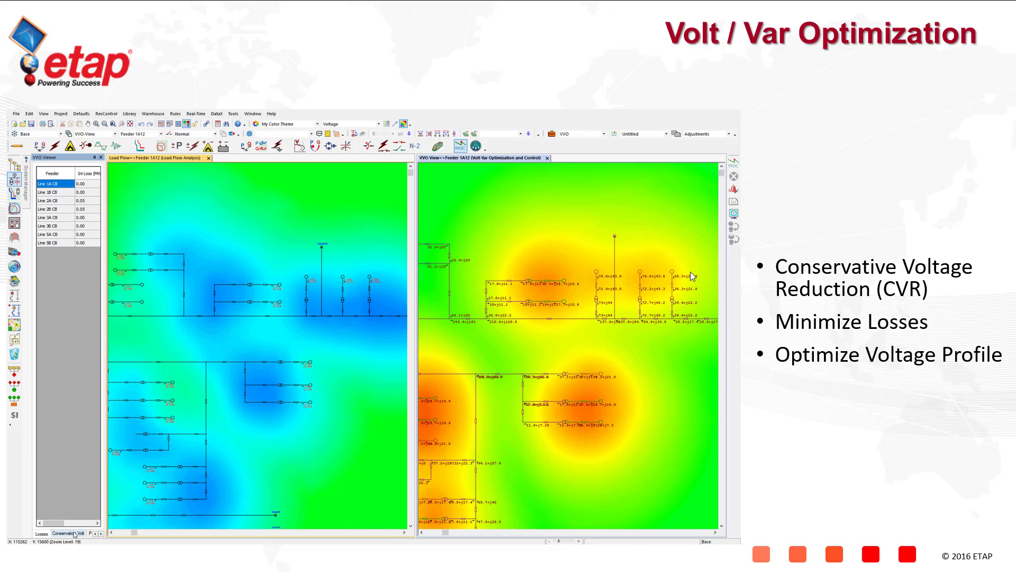
click(74, 533)
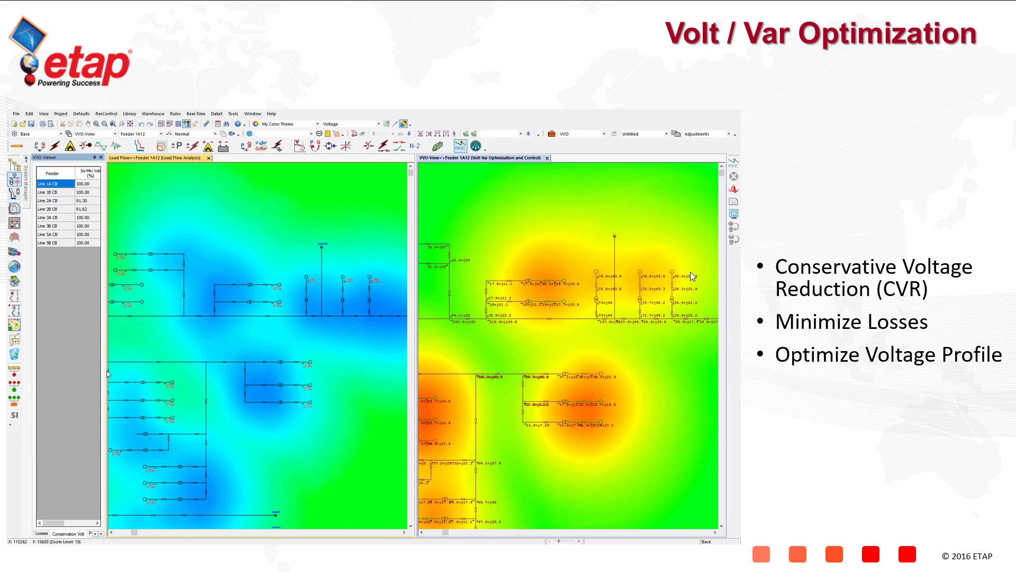